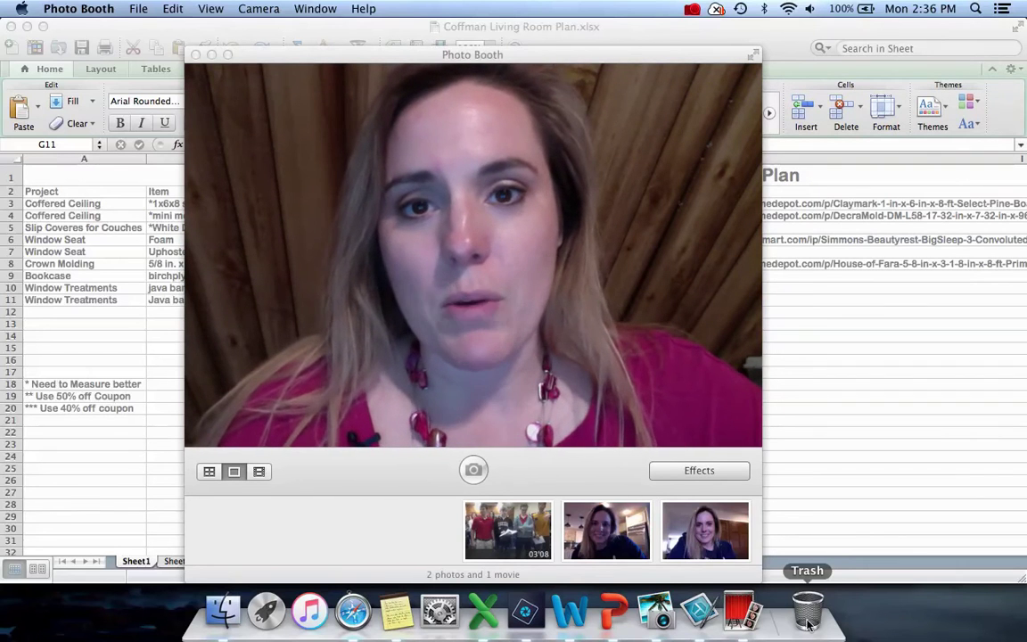
- Bring the Coffman Living Room Plan.xlsx spreadsheet in front of Photo Booth
{"action": "left_click", "coordinate": [174, 38]}
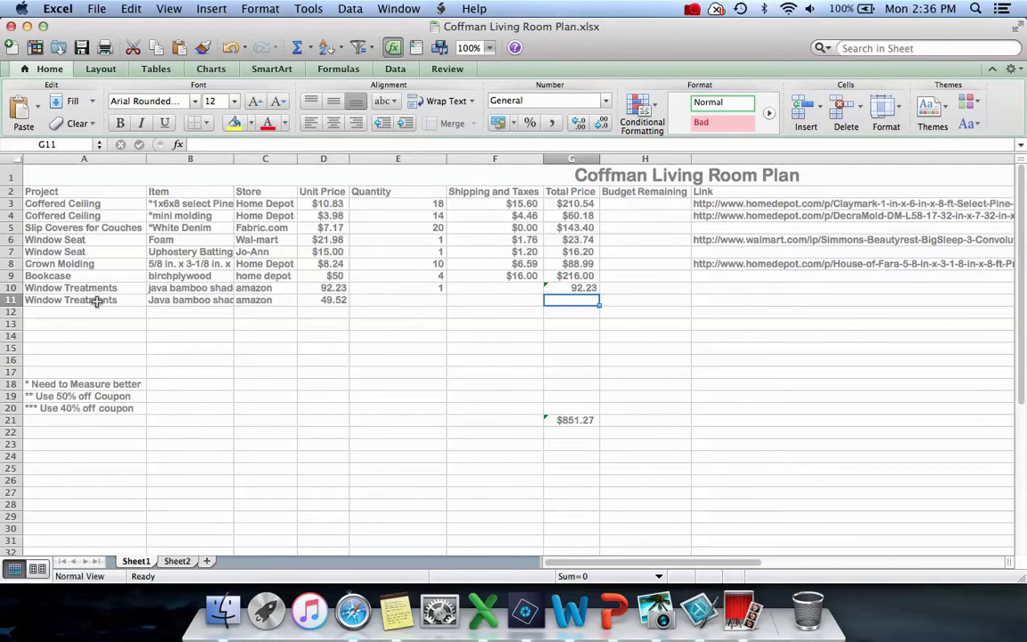
- Review the Coffered Ceiling row's project, item, store, unit price and quantity
{"action": "left_click", "coordinate": [104, 203]}
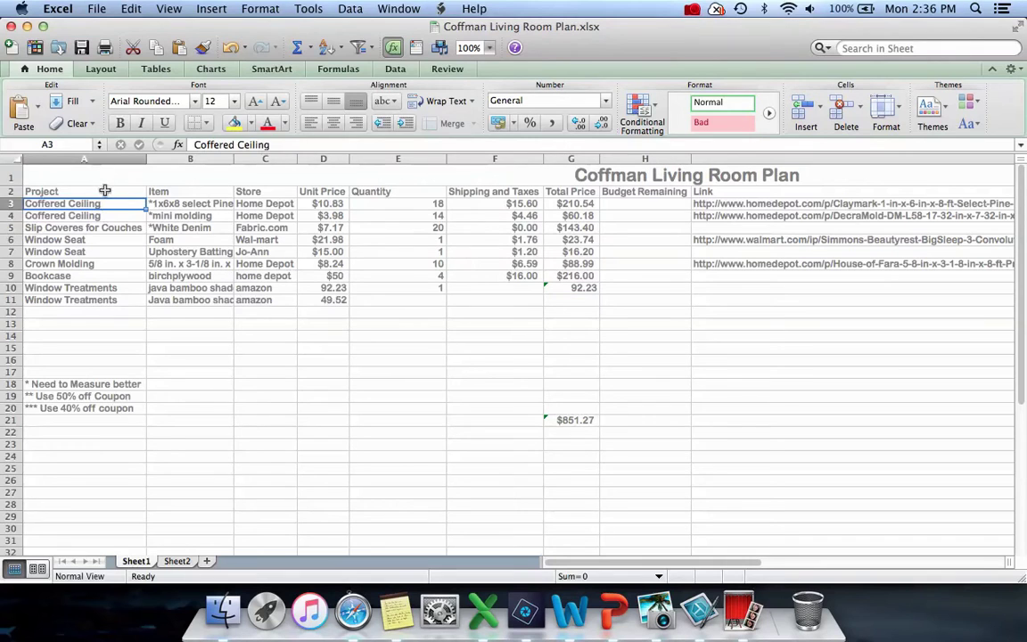
{"action": "left_click", "coordinate": [105, 191]}
{"action": "left_click", "coordinate": [94, 204]}
{"action": "left_click", "coordinate": [214, 203]}
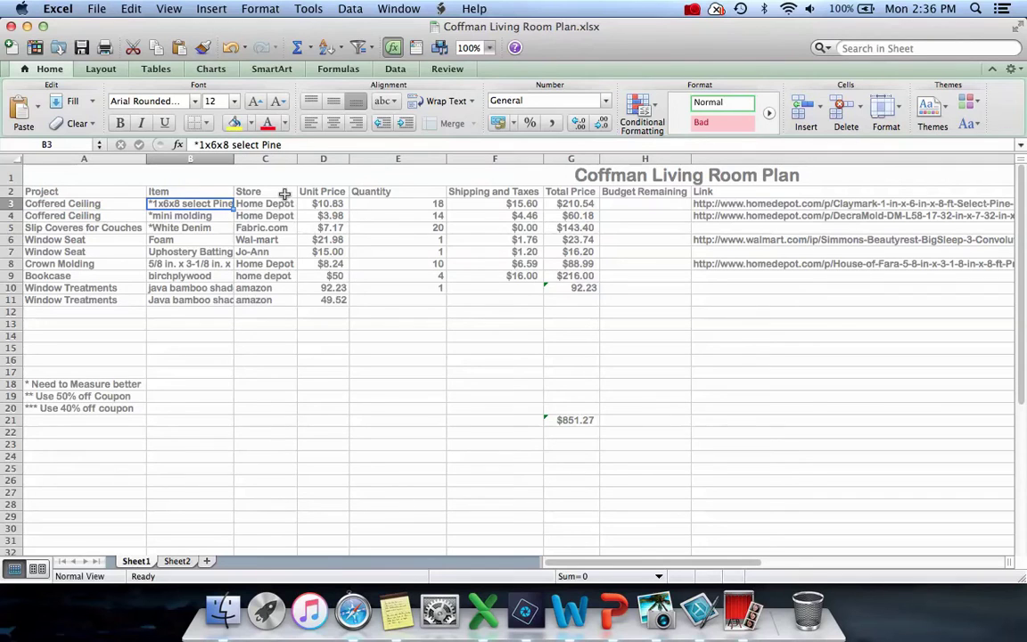
{"action": "left_click", "coordinate": [240, 204]}
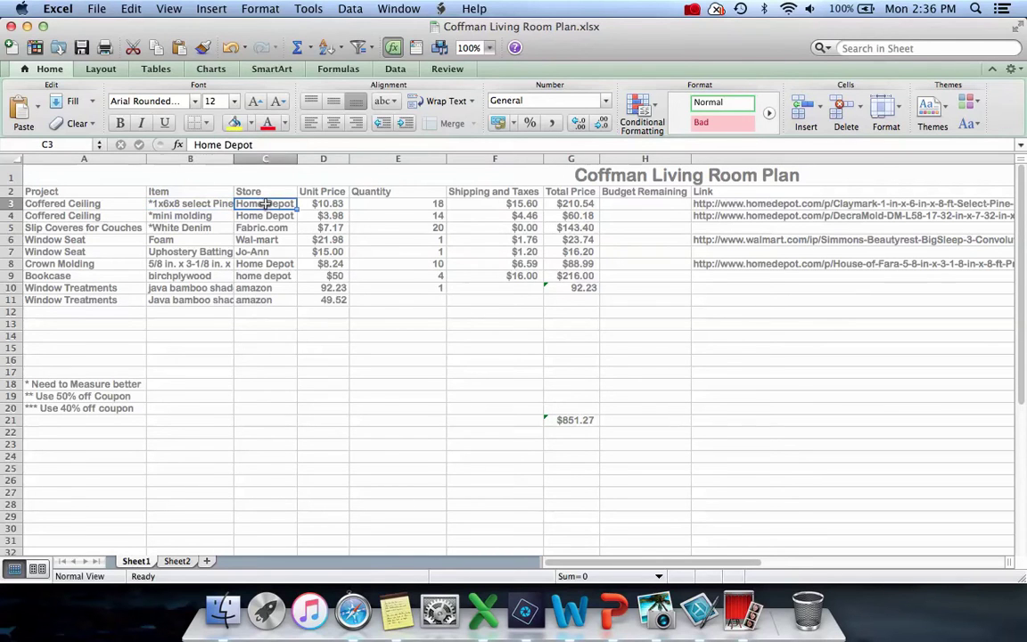
{"action": "left_click", "coordinate": [307, 203]}
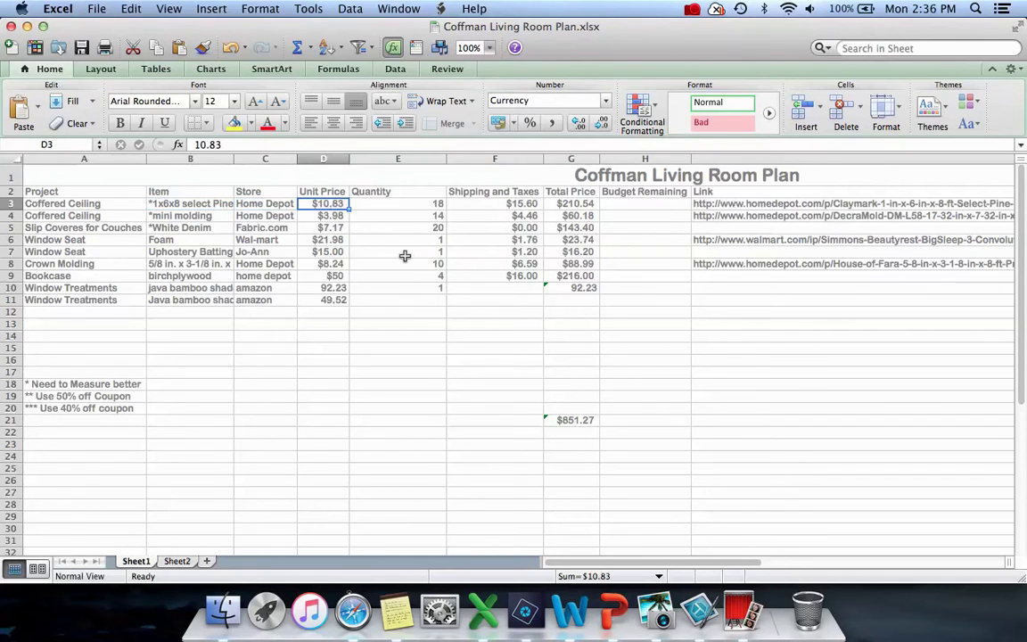
{"action": "left_click", "coordinate": [396, 205]}
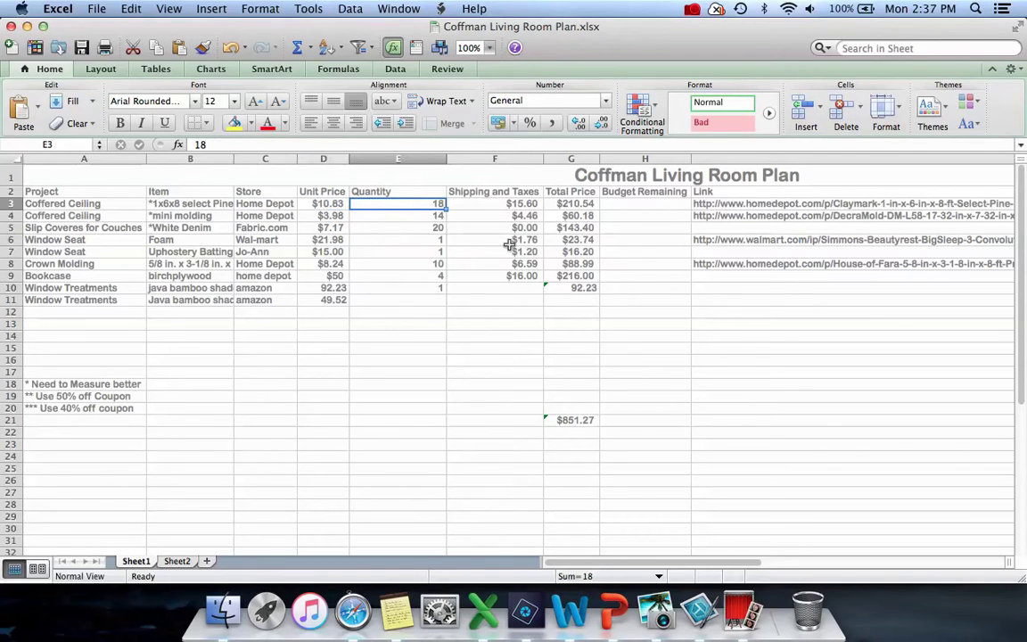
- Enter =D3*E3*0.08 in F3 so shipping and taxes read $15.60
{"action": "left_click", "coordinate": [497, 206]}
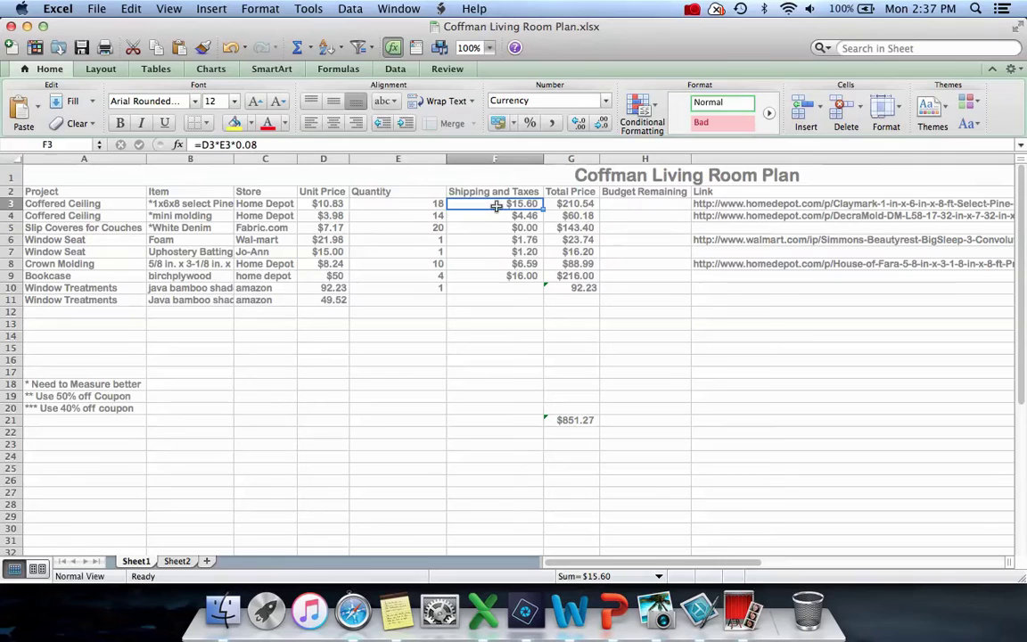
{"action": "type", "text": "="}
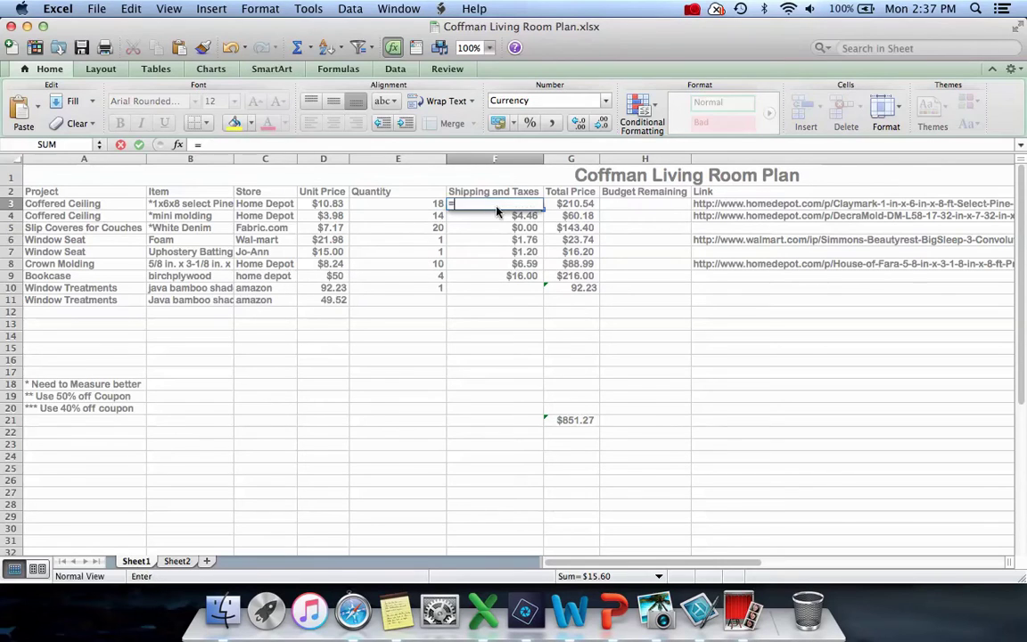
{"action": "left_click", "coordinate": [339, 204]}
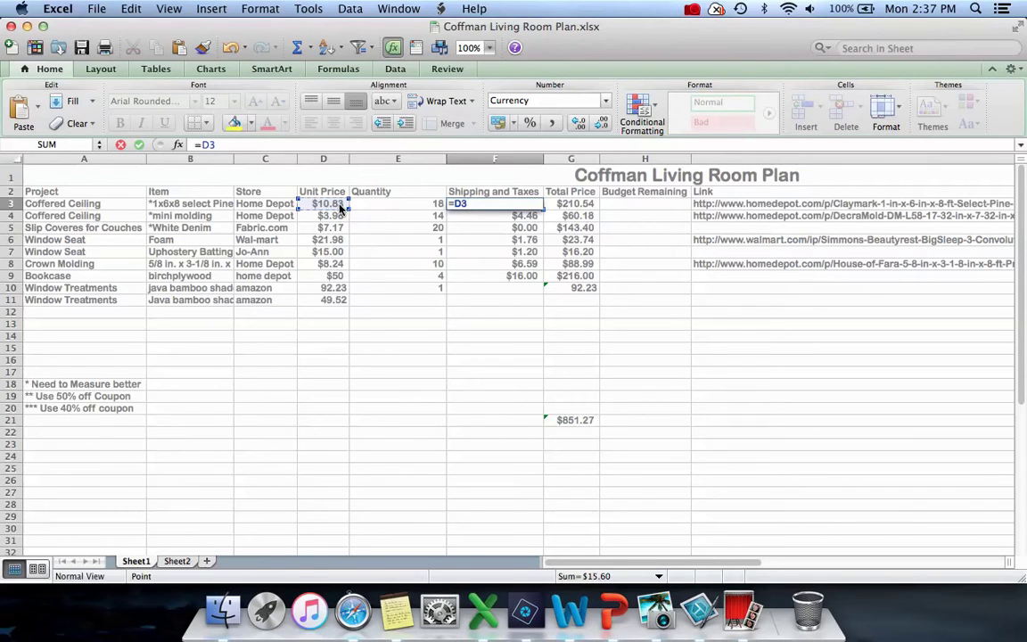
{"action": "type", "text": "*"}
{"action": "left_click", "coordinate": [375, 204]}
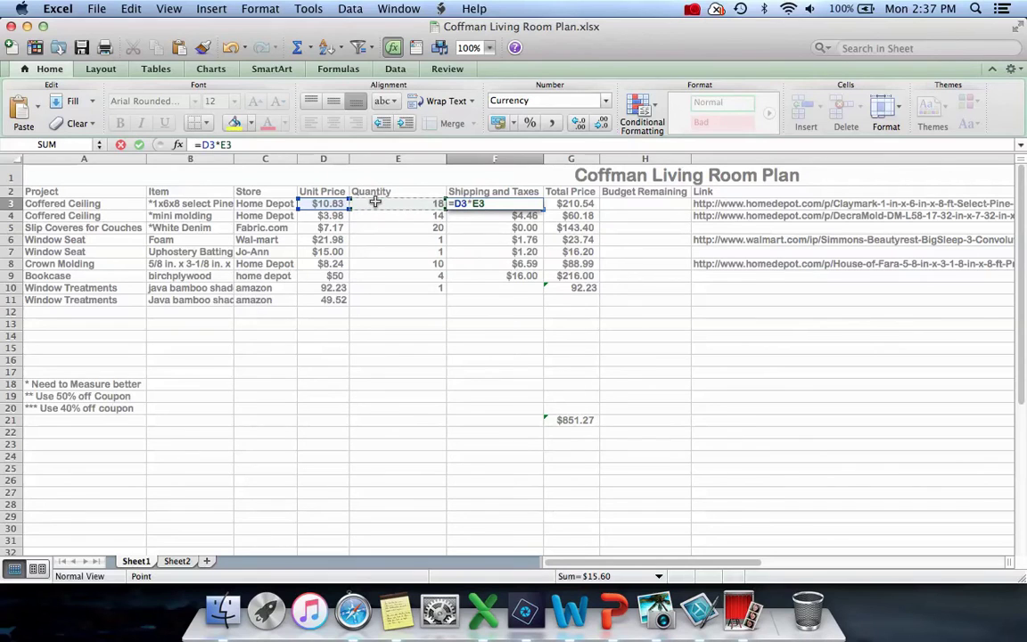
{"action": "type", "text": "*0"}
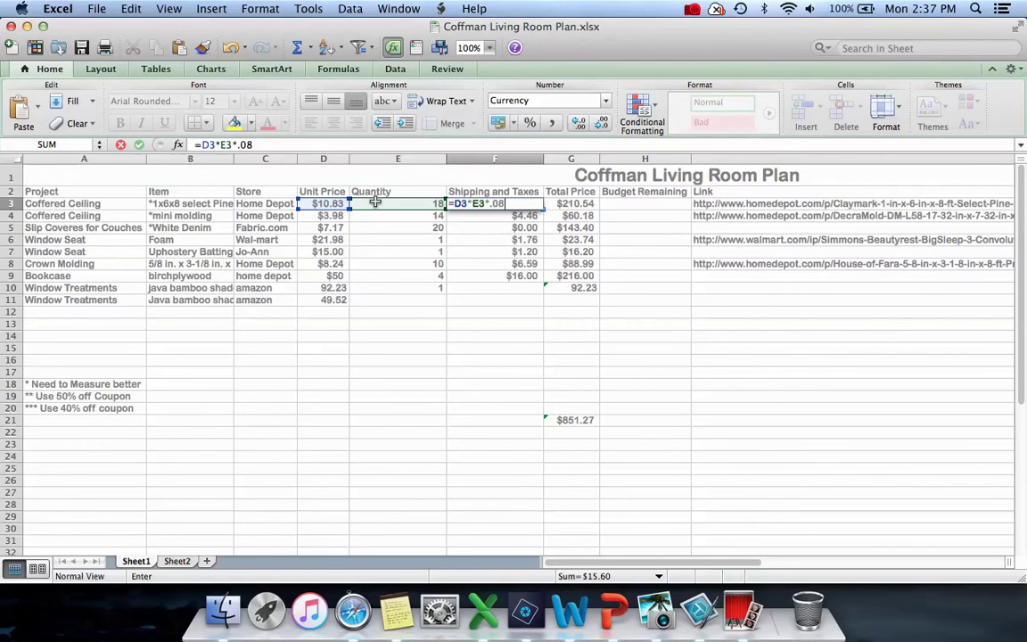
{"action": "type", "text": ".08"}
{"action": "key", "text": "Return"}
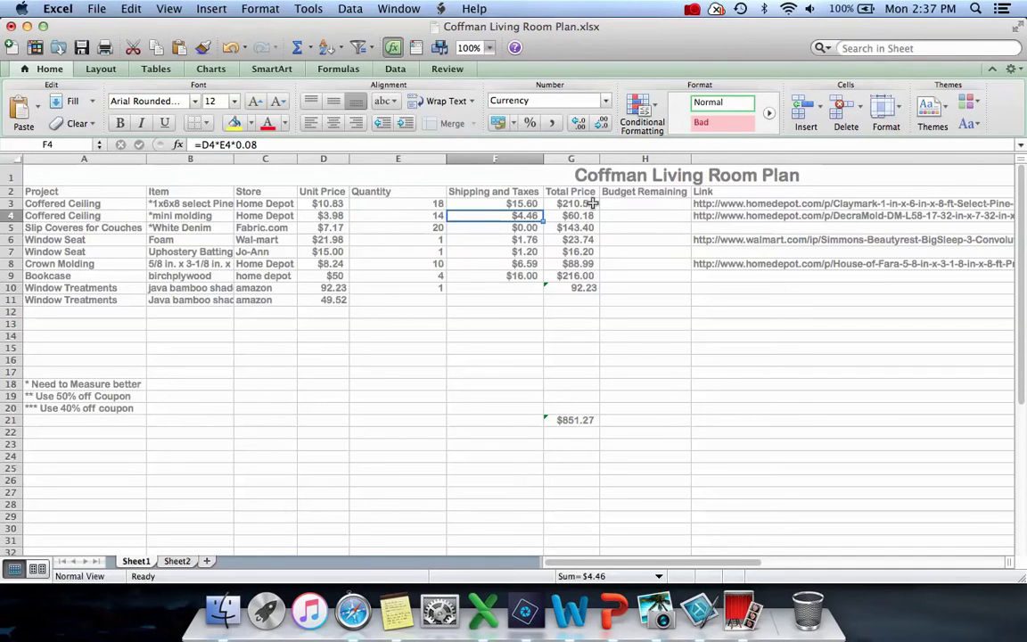
- Enter =D3*E3+F3 in G3 so the Coffered Ceiling total reads $210.54
{"action": "left_click", "coordinate": [592, 203]}
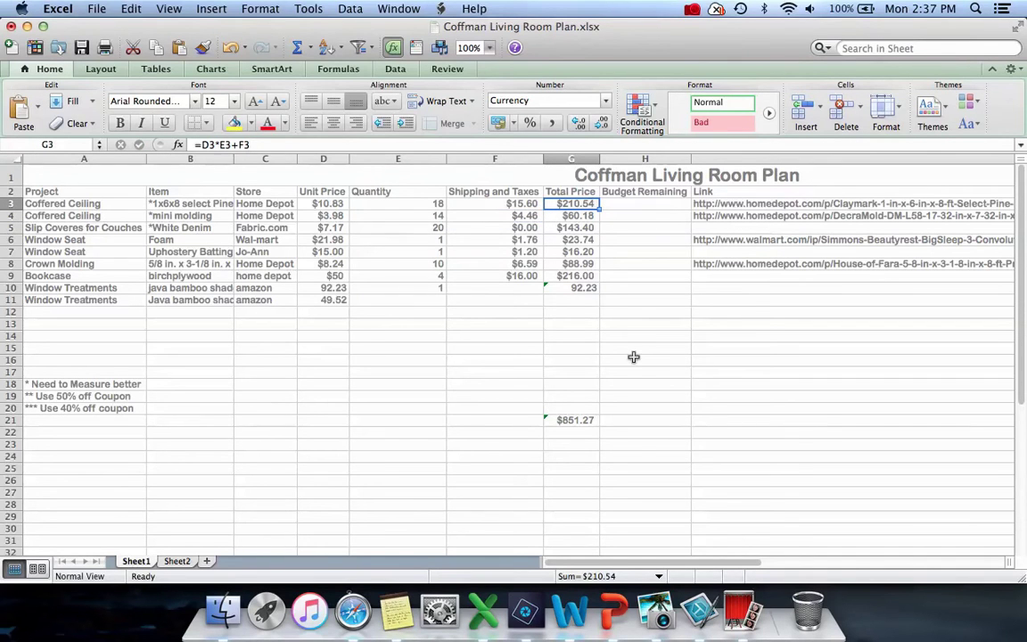
{"action": "type", "text": "="}
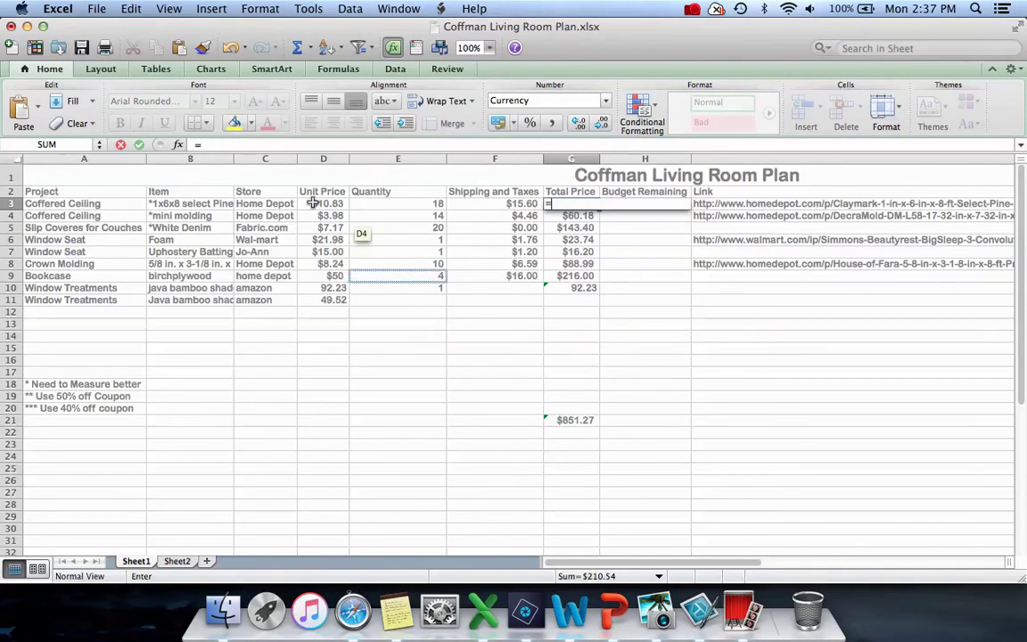
{"action": "left_click", "coordinate": [319, 206]}
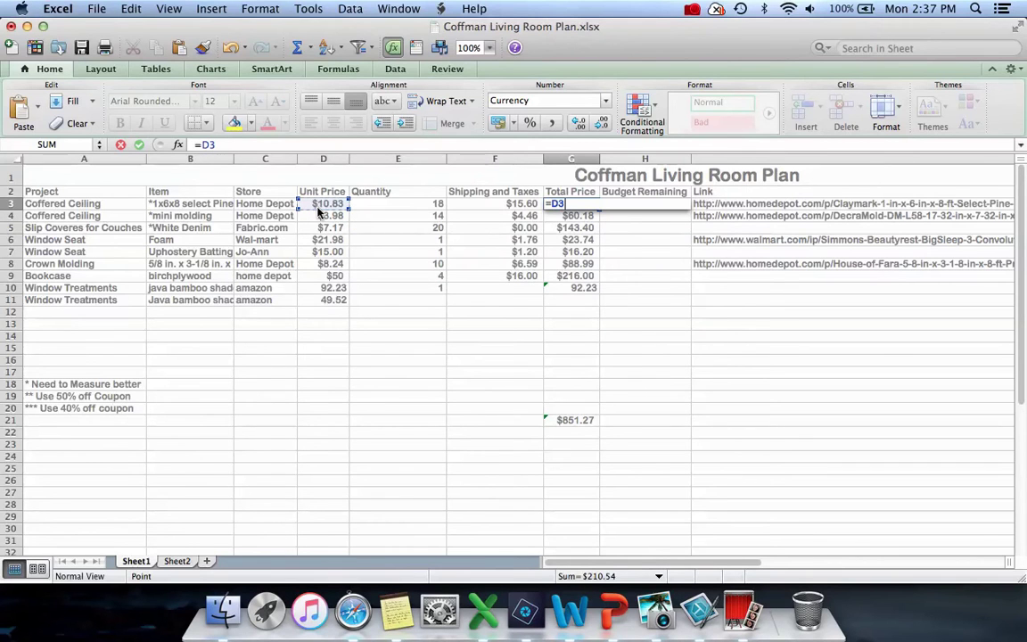
{"action": "type", "text": "*"}
{"action": "left_click", "coordinate": [372, 206]}
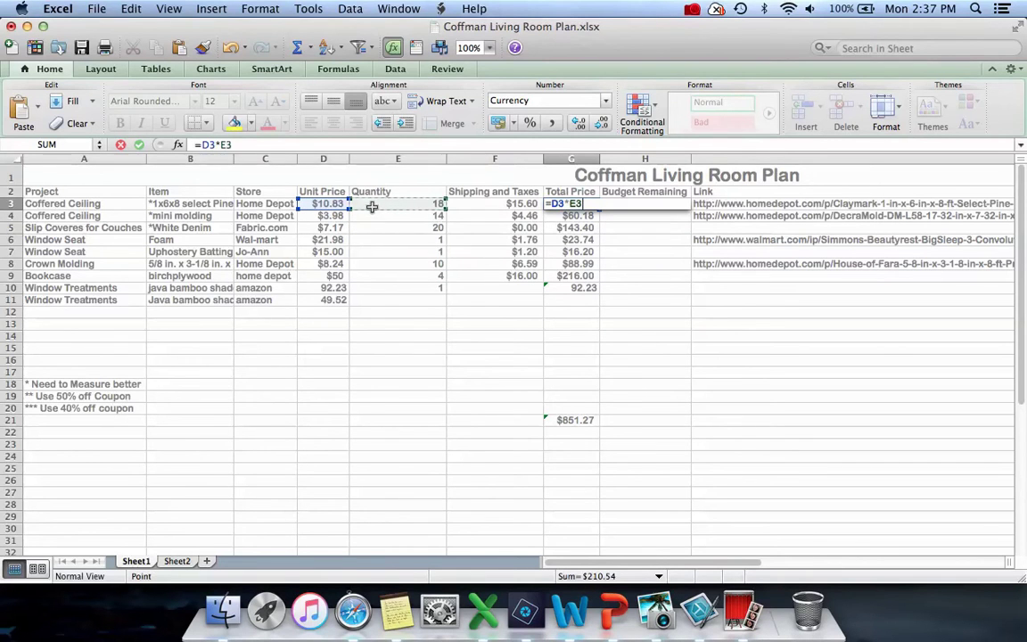
{"action": "type", "text": "+"}
{"action": "left_click", "coordinate": [524, 204]}
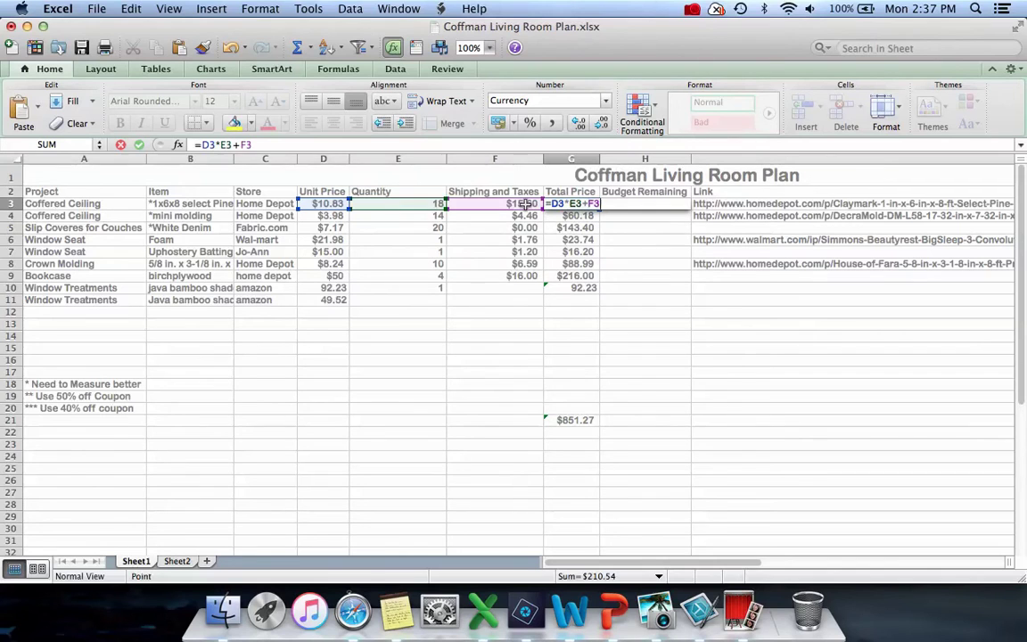
{"action": "key", "text": "Return"}
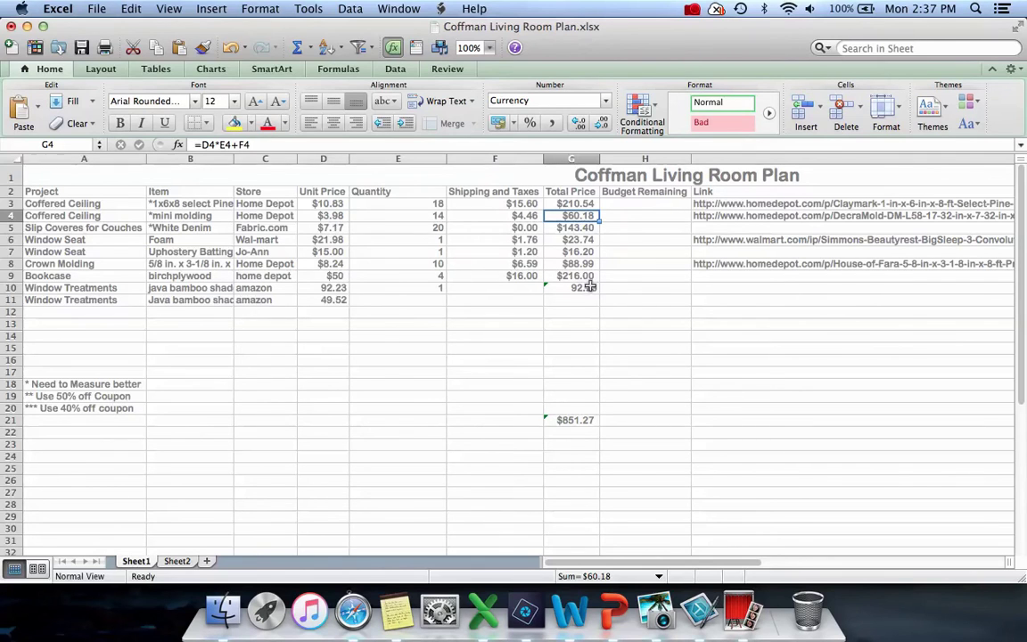
{"action": "left_click", "coordinate": [585, 289]}
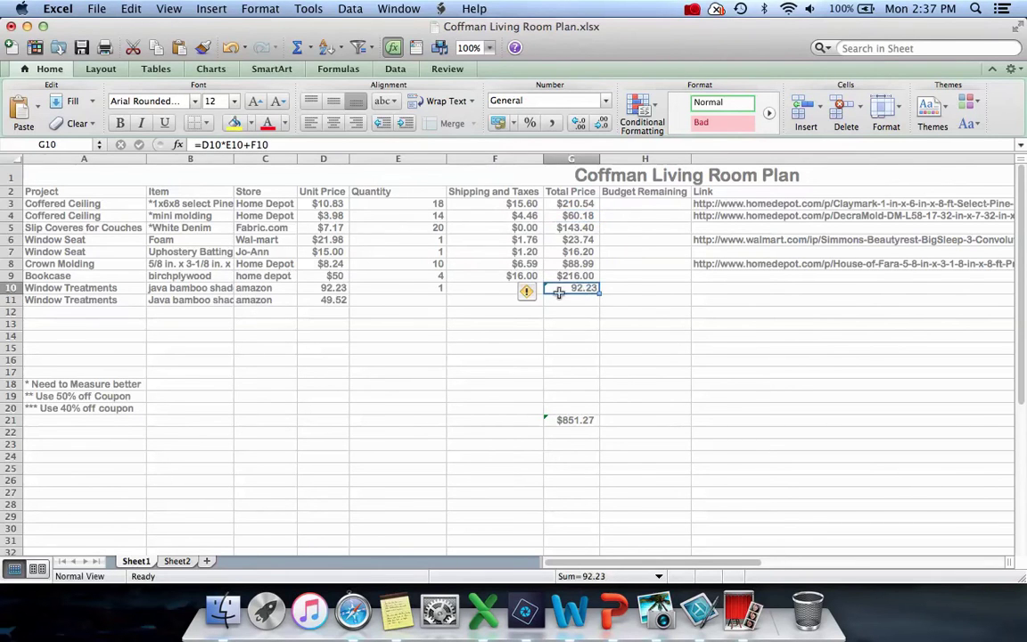
- Enter 0 shipping in F10 so the Window Treatments total shows 92.23
{"action": "left_click", "coordinate": [479, 284]}
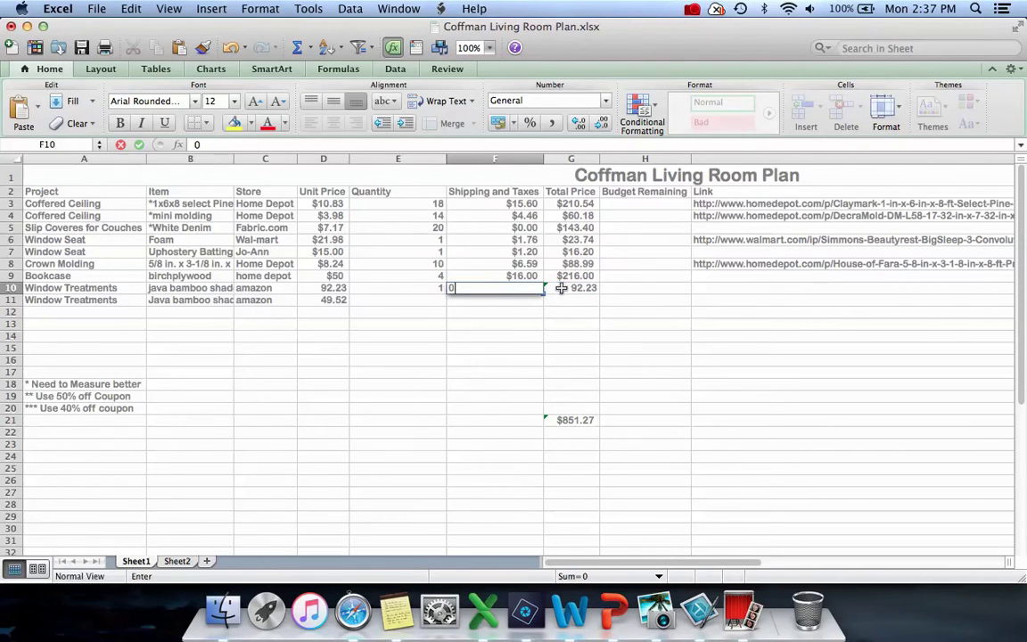
{"action": "left_click", "coordinate": [563, 292]}
{"action": "left_click", "coordinate": [581, 301]}
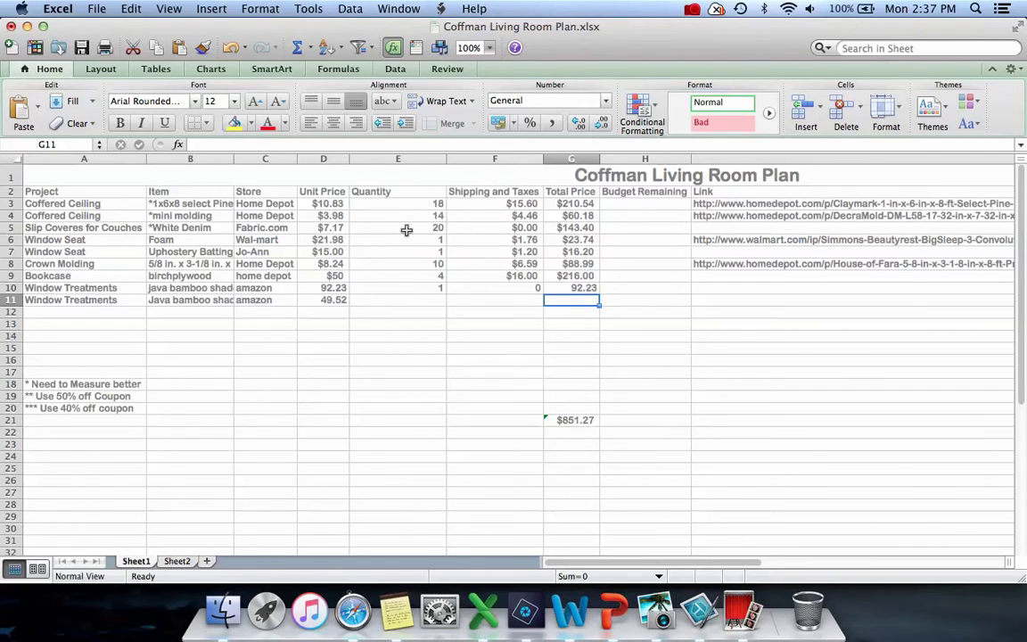
{"action": "left_click", "coordinate": [470, 228]}
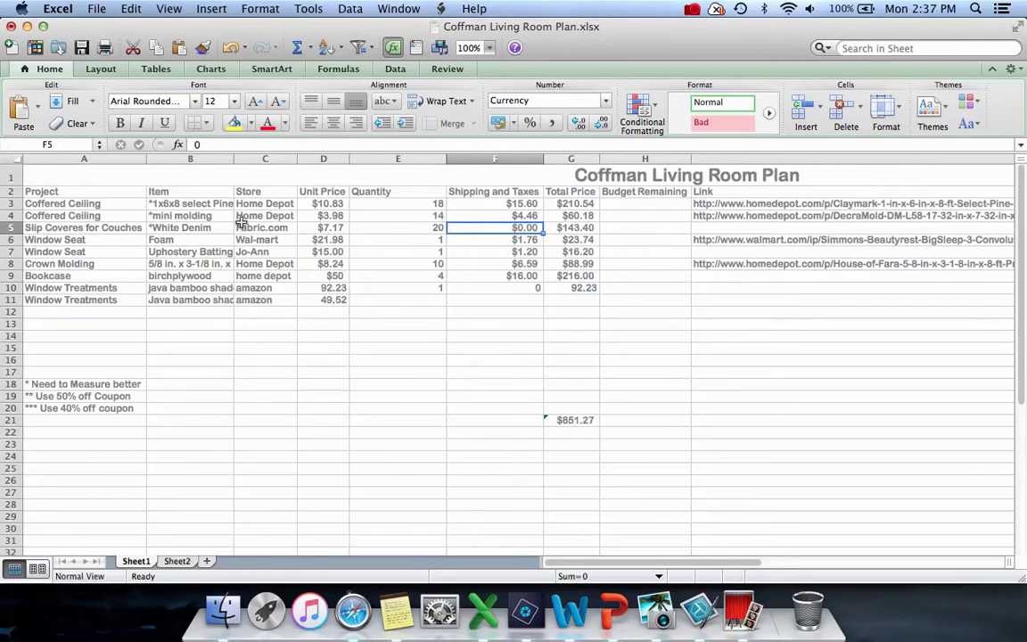
{"action": "left_click", "coordinate": [196, 240]}
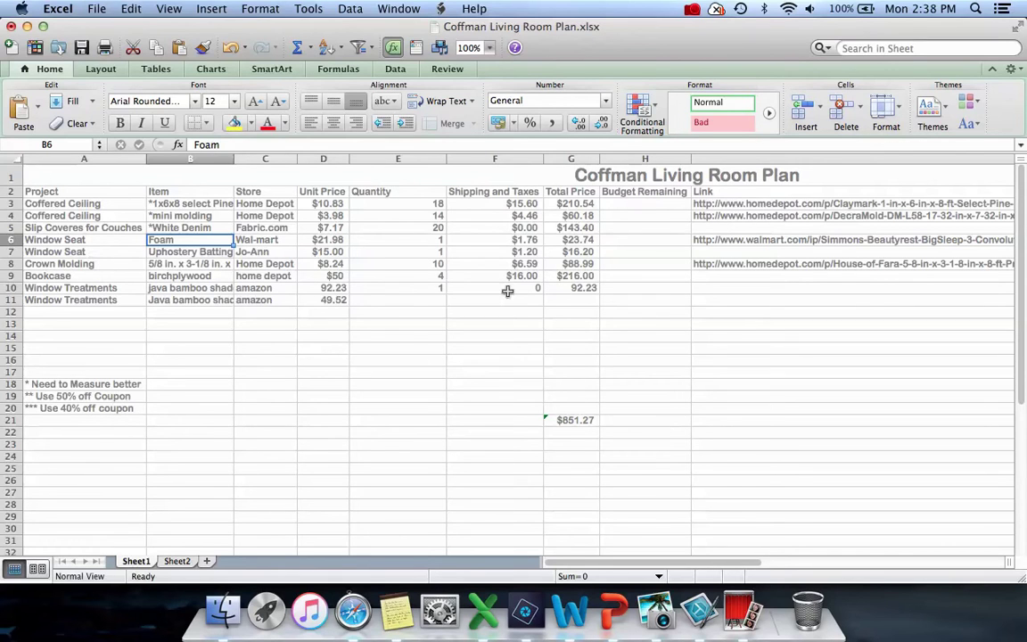
- Fill row 11 with quantity 1, shipping 0 and total =D11*E11, giving 49.52
{"action": "left_click", "coordinate": [397, 303]}
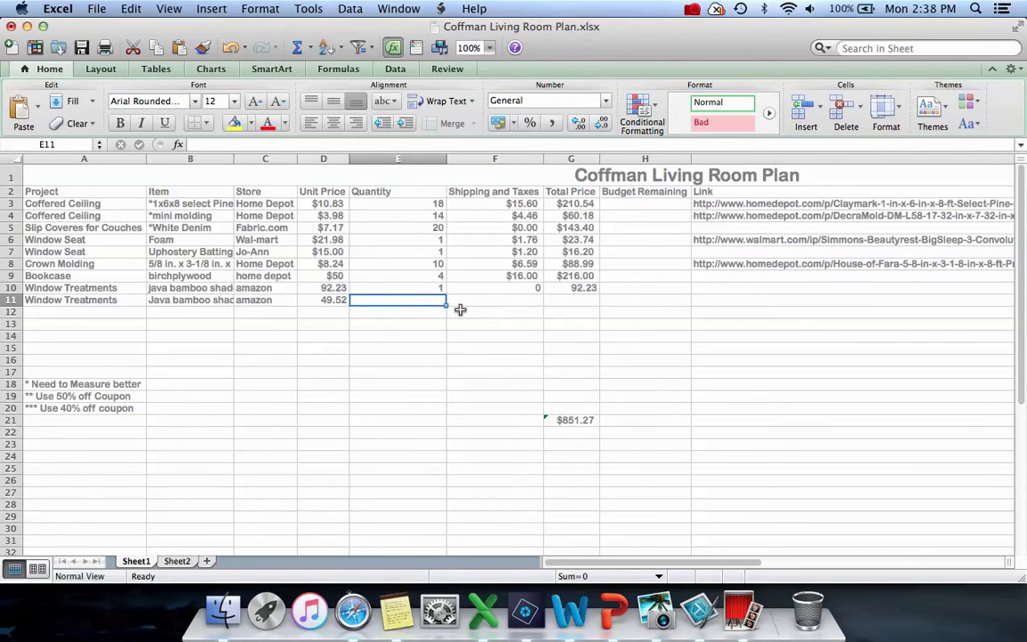
{"action": "type", "text": "1"}
{"action": "left_click", "coordinate": [488, 301]}
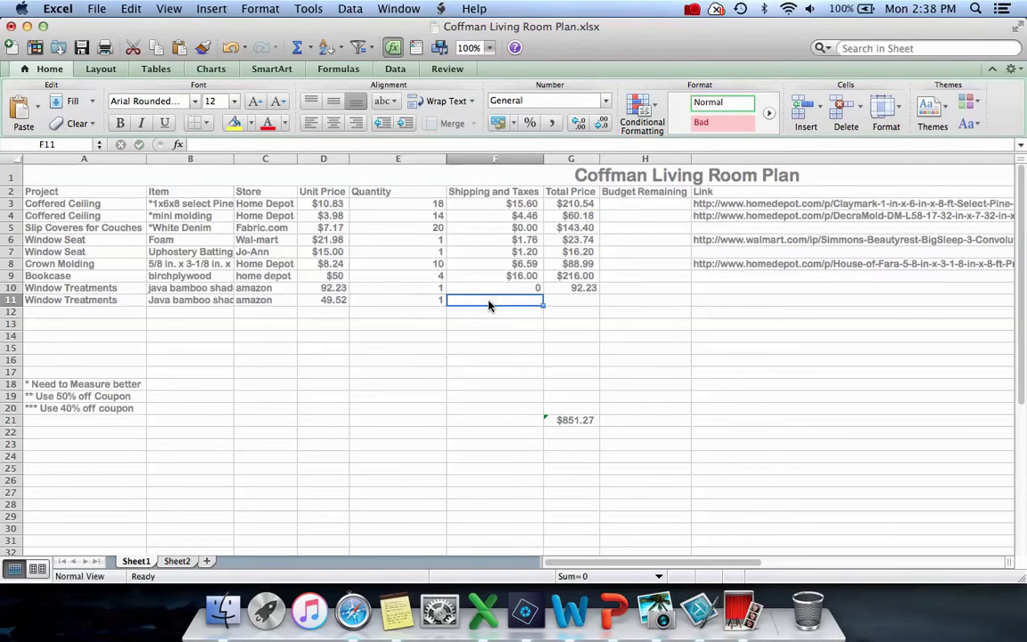
{"action": "type", "text": "0"}
{"action": "left_click", "coordinate": [569, 301]}
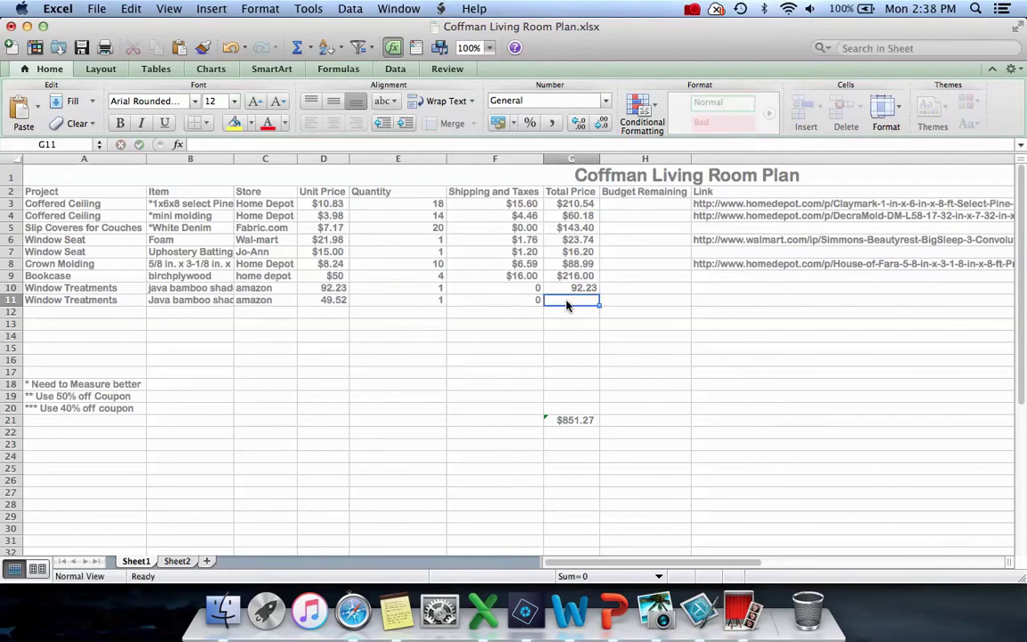
{"action": "type", "text": "="}
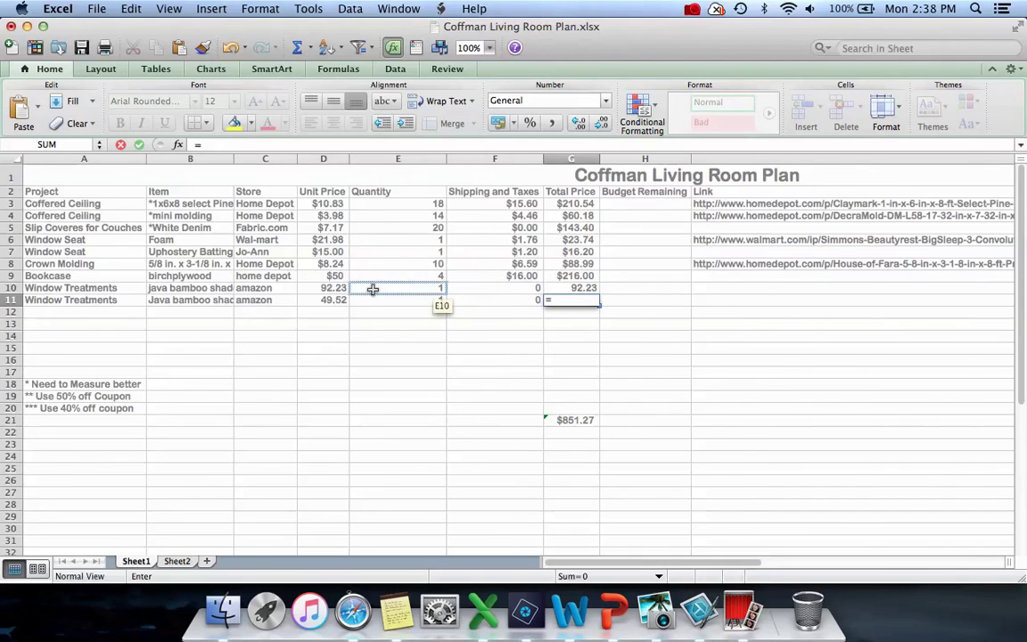
{"action": "left_click", "coordinate": [337, 301]}
{"action": "type", "text": "*"}
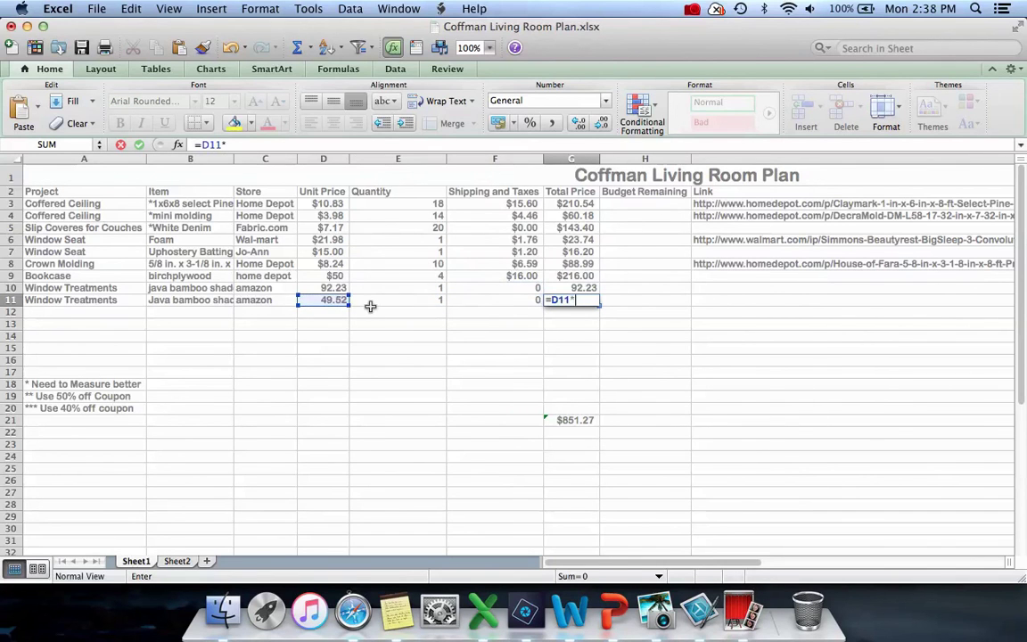
{"action": "left_click", "coordinate": [375, 301]}
{"action": "key", "text": "Return"}
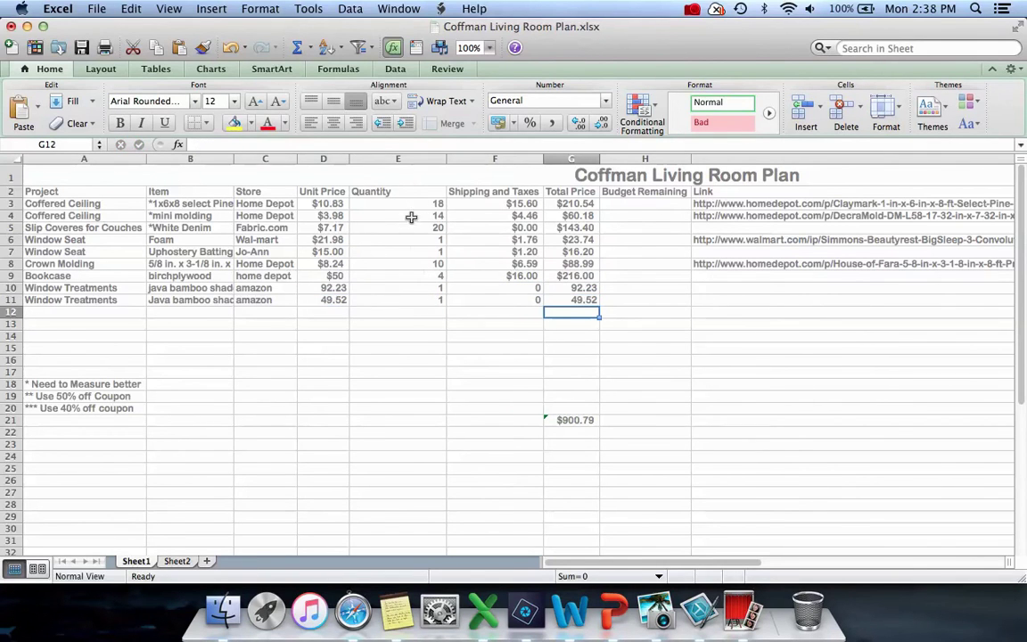
{"action": "left_click", "coordinate": [417, 203]}
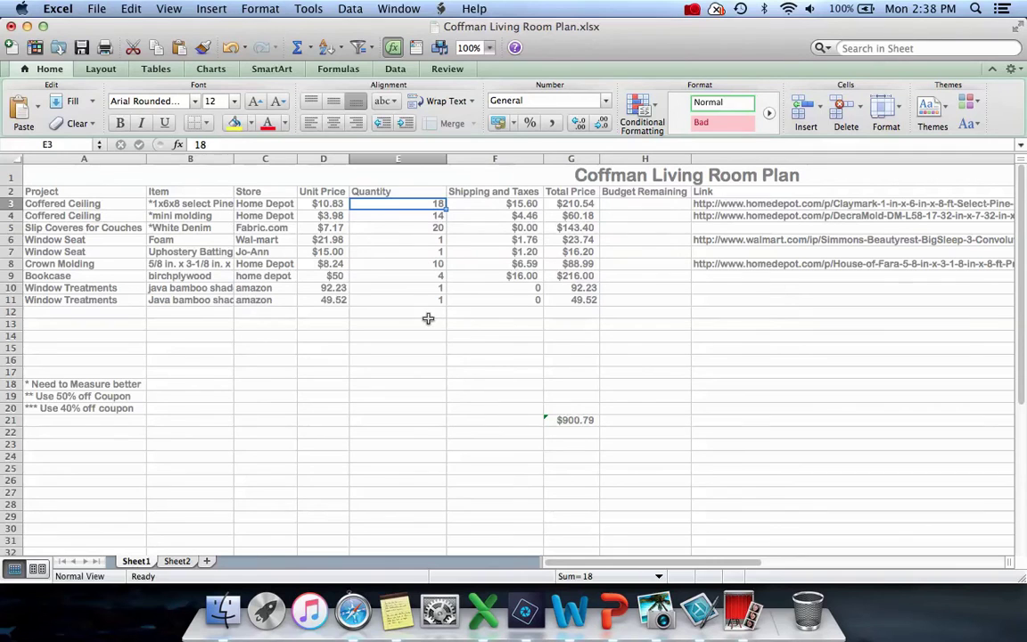
- AutoSum the Total Price cells G3:G21 into G22
{"action": "left_click", "coordinate": [571, 419]}
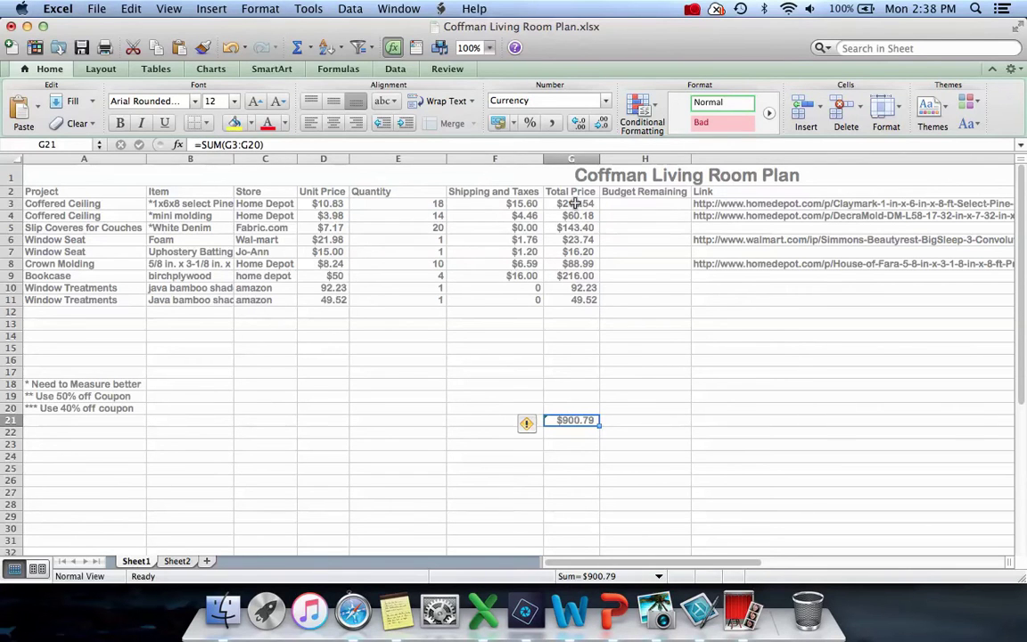
{"action": "left_click_drag", "start_coordinate": [575, 203], "coordinate": [575, 419]}
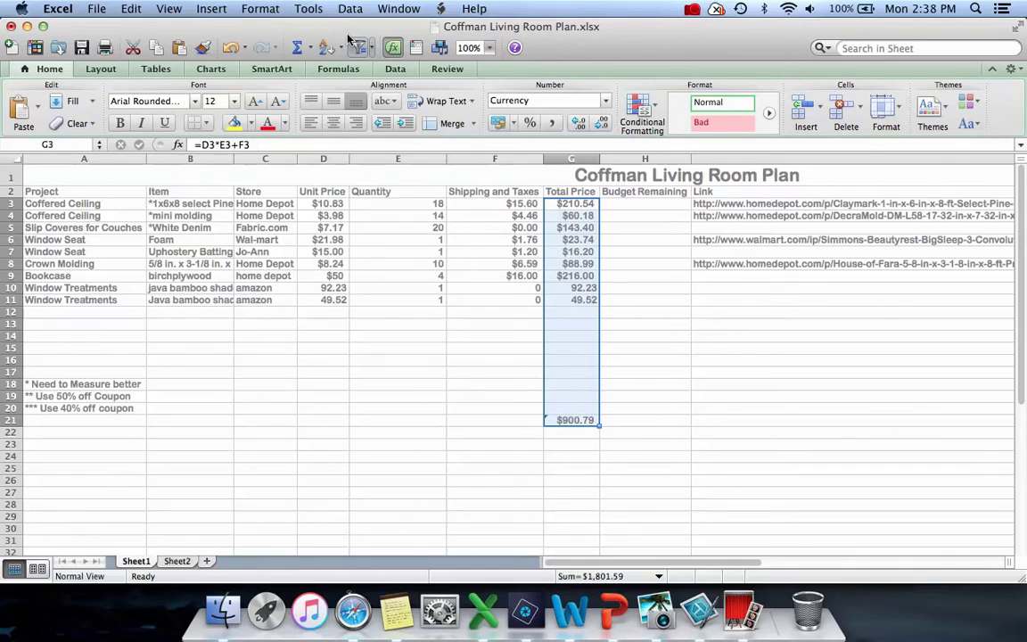
{"action": "left_click", "coordinate": [297, 48]}
{"action": "key", "text": "Return"}
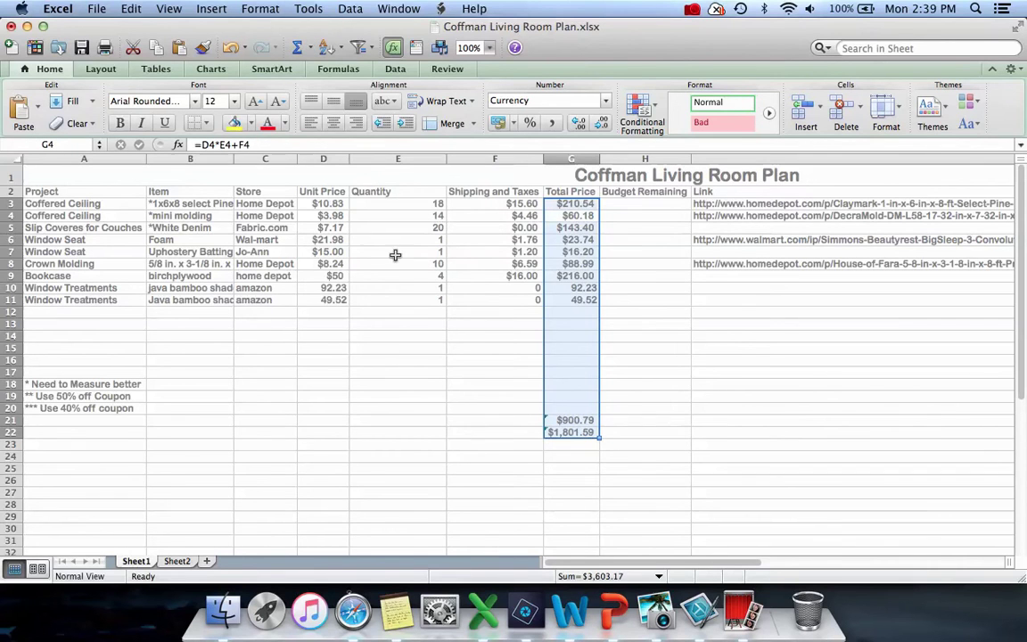
- Clear the old total formula from G21 and dismiss G22's error warning
{"action": "left_click", "coordinate": [575, 420]}
{"action": "double_click", "coordinate": [571, 419]}
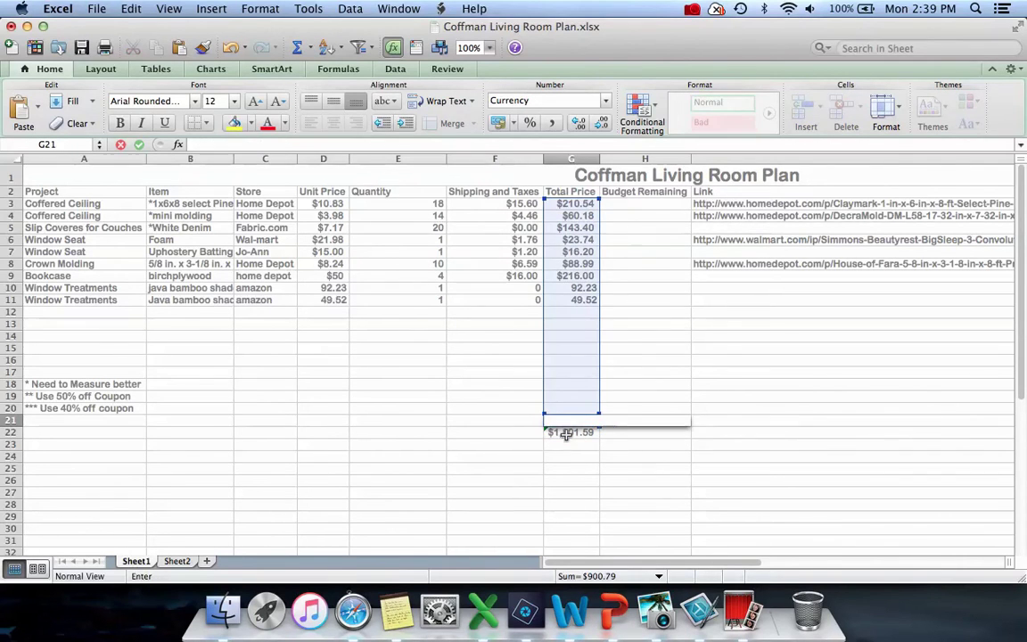
{"action": "key", "text": "Return"}
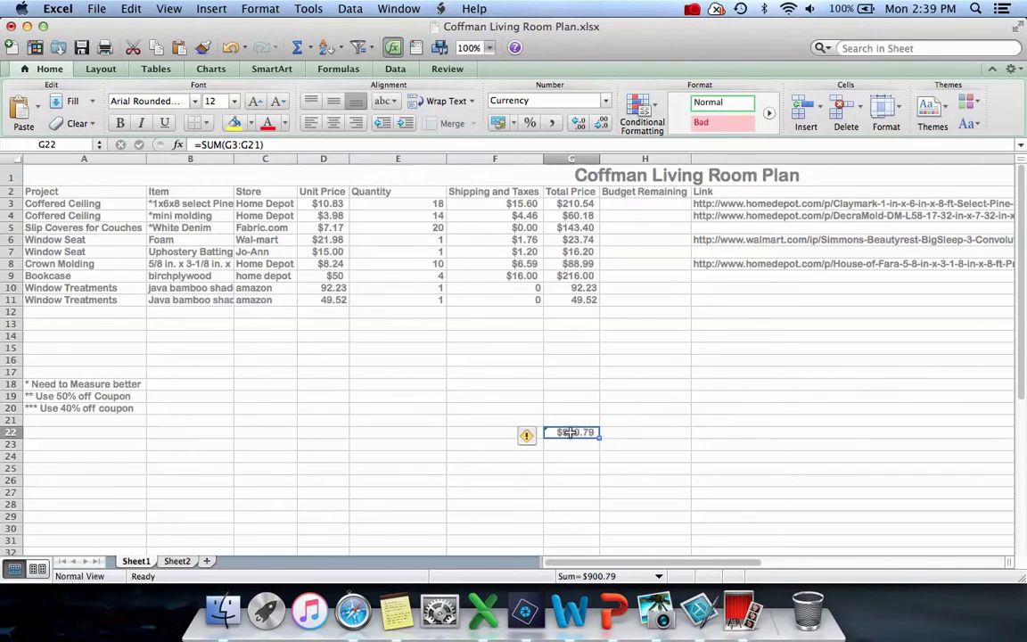
{"action": "left_click", "coordinate": [527, 437]}
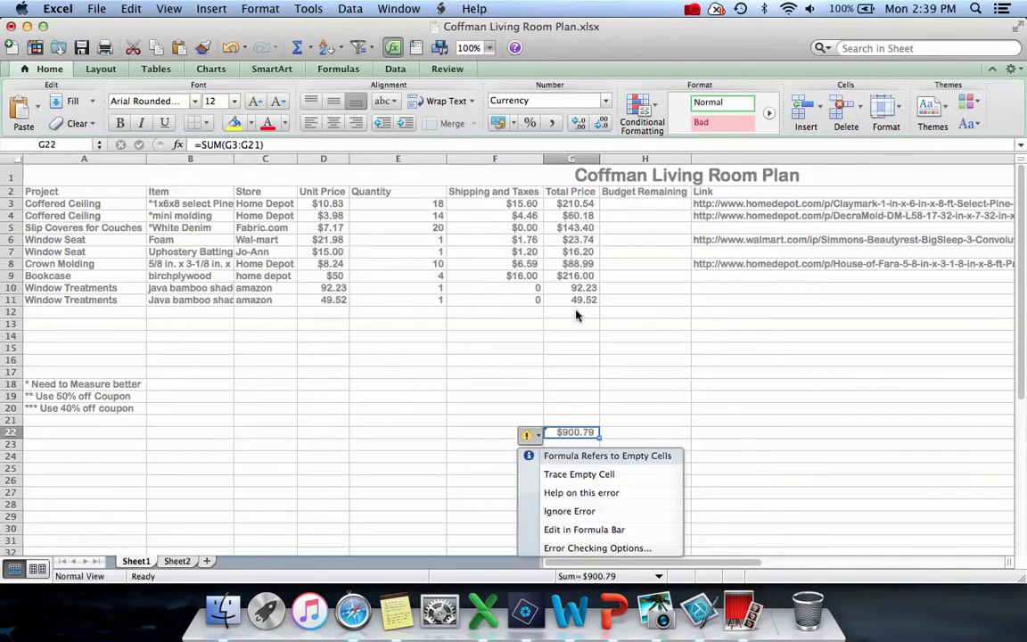
{"action": "key", "text": "Escape"}
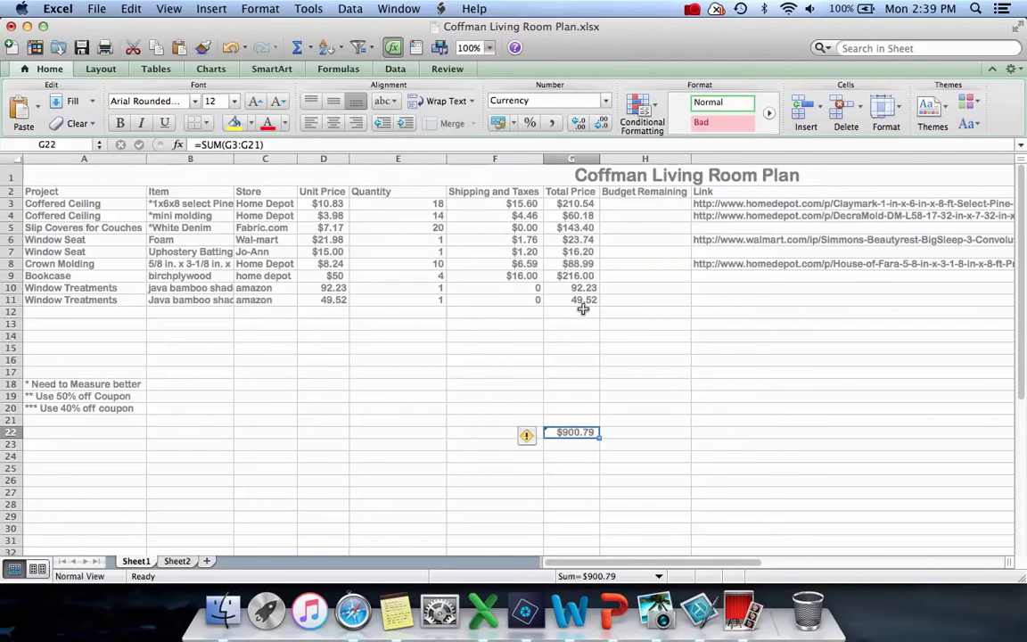
{"action": "left_click", "coordinate": [132, 311]}
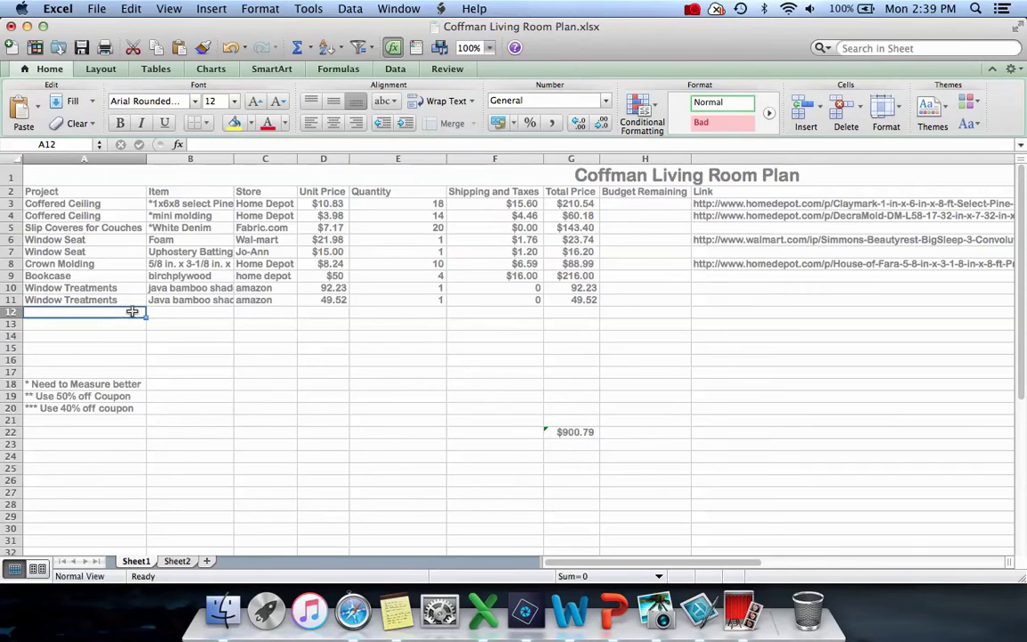
{"action": "left_click", "coordinate": [125, 276]}
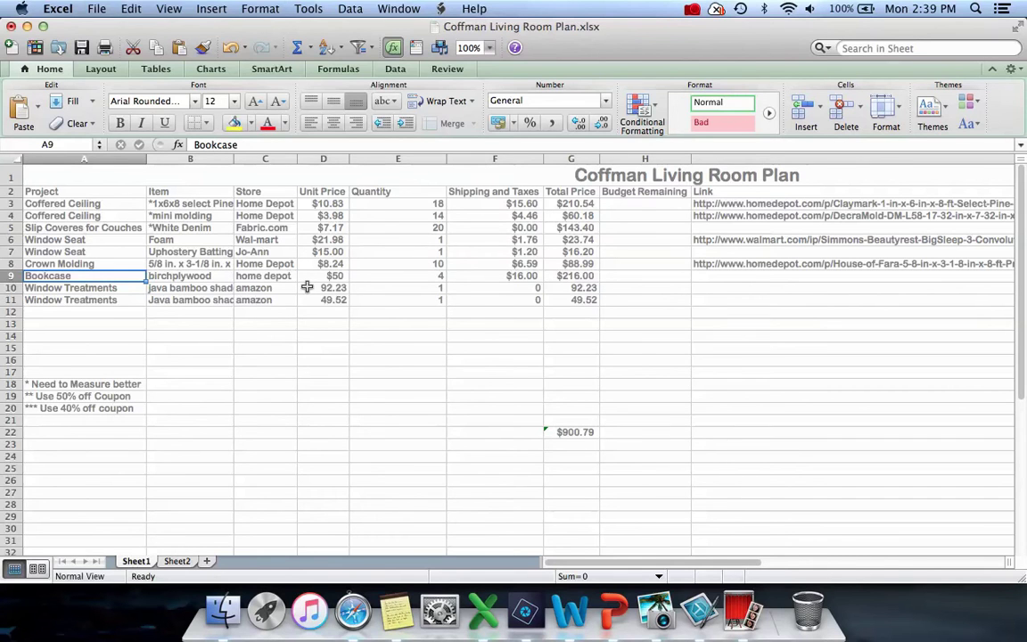
- Add Electrician in A12 and Drywall in A13 as new projects
{"action": "left_click", "coordinate": [38, 319]}
{"action": "left_click", "coordinate": [39, 316]}
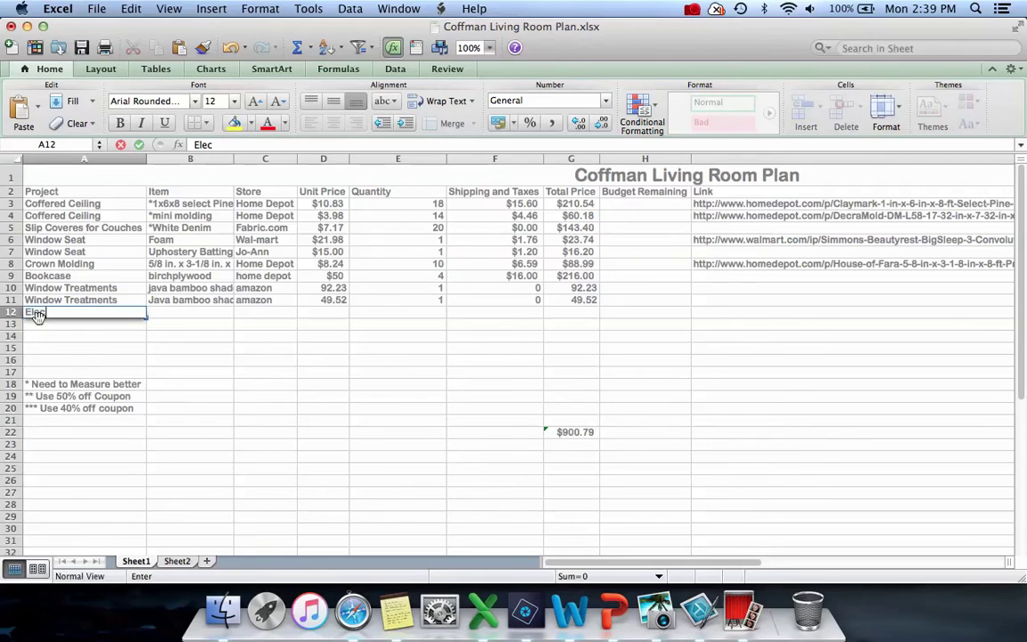
{"action": "type", "text": "ti"}
{"action": "type", "text": "trician"}
{"action": "key", "text": "Tab"}
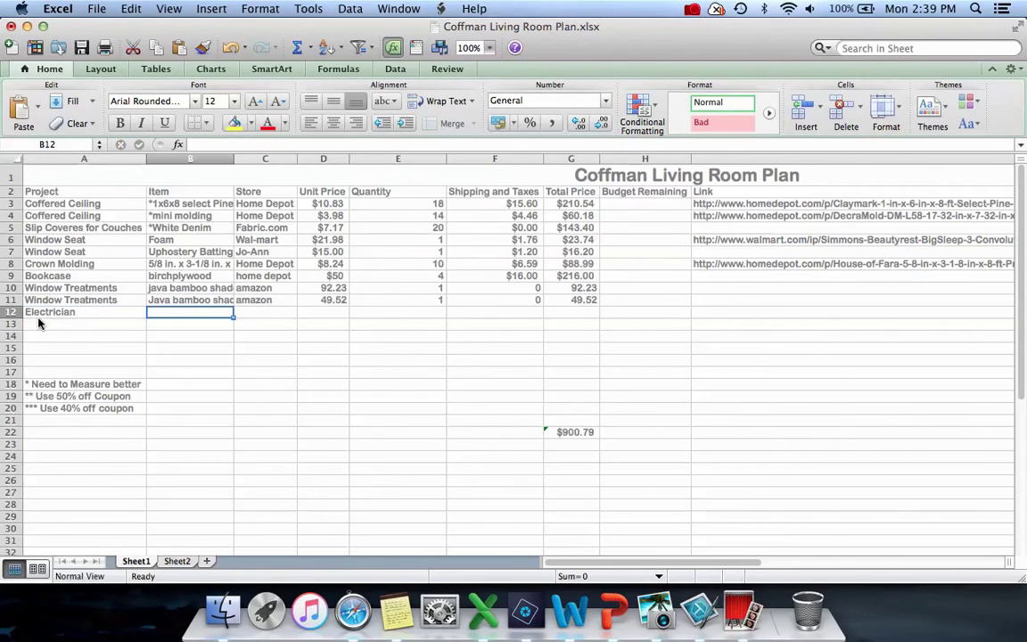
{"action": "left_click", "coordinate": [38, 323]}
{"action": "type", "text": "Drywall"}
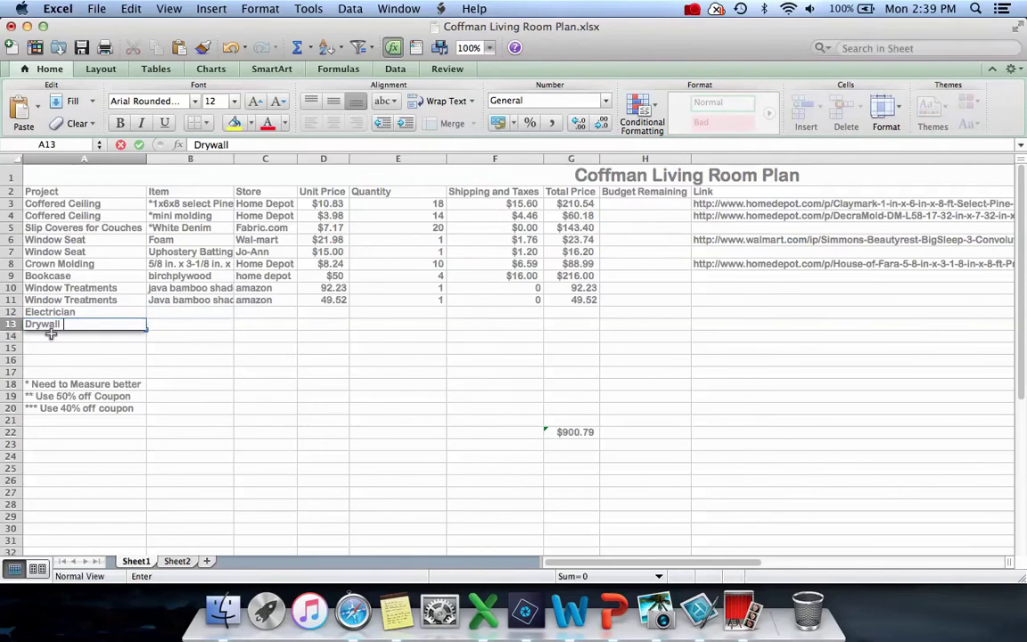
{"action": "left_click", "coordinate": [51, 337]}
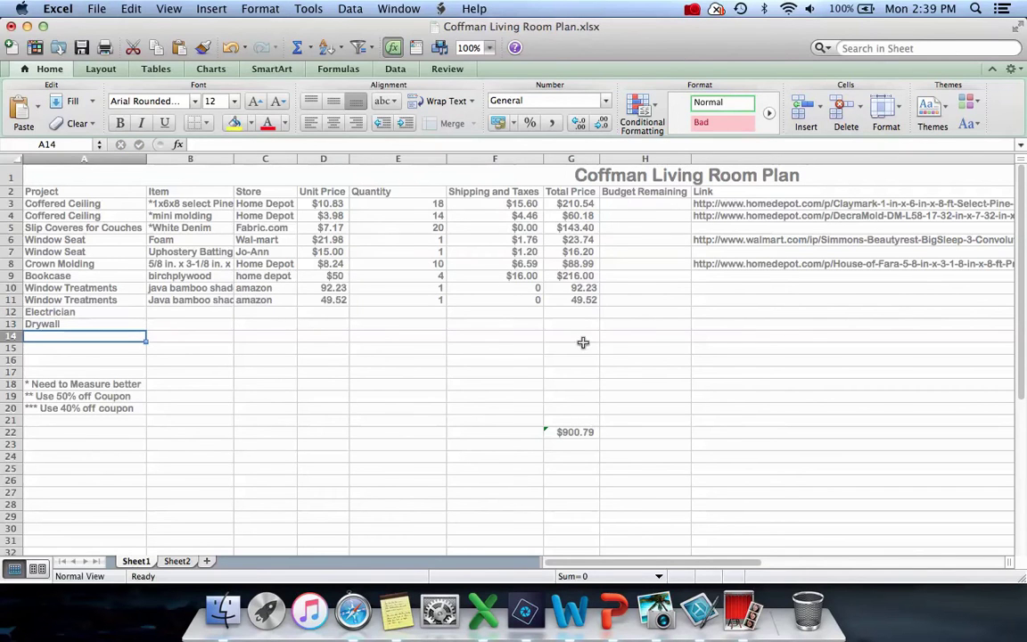
- Give Electrician and Drywall each a $300 Total Price in G12 and G13
{"action": "left_click", "coordinate": [575, 312]}
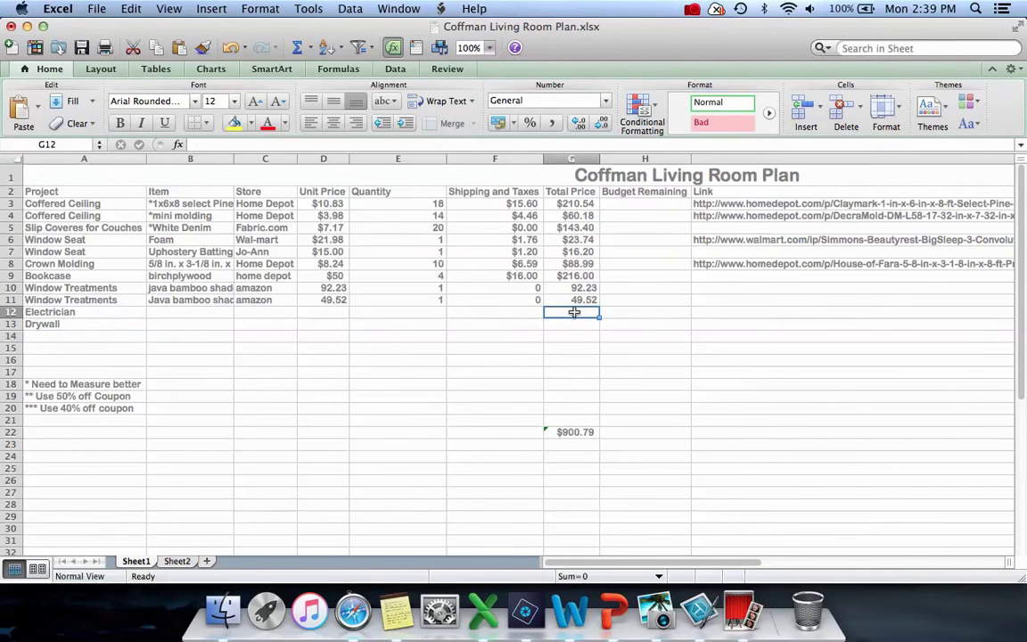
{"action": "type", "text": "$300"}
{"action": "key", "text": "Return"}
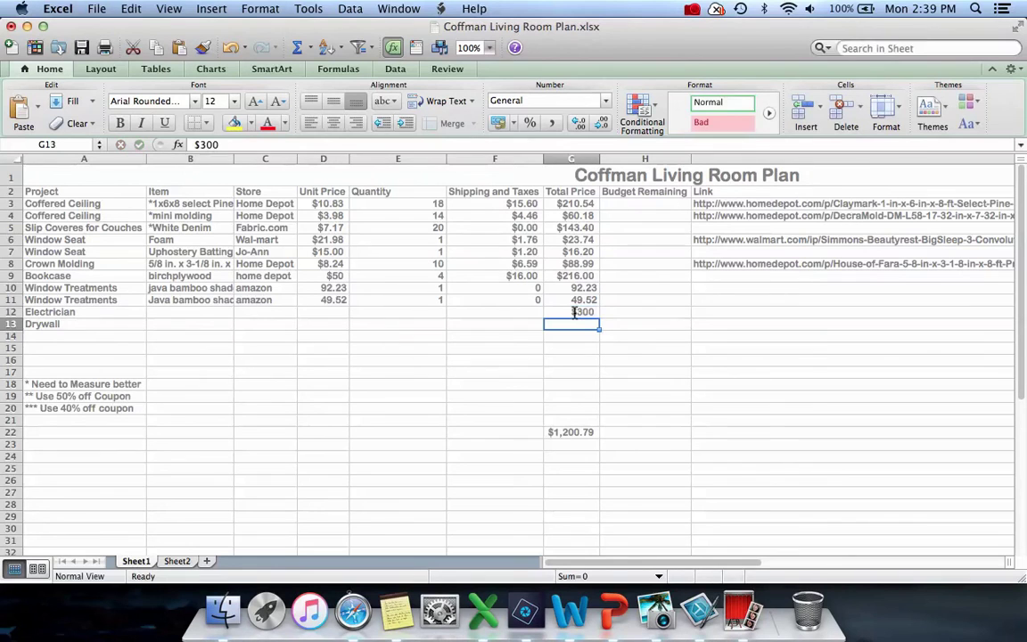
{"action": "type", "text": "$300"}
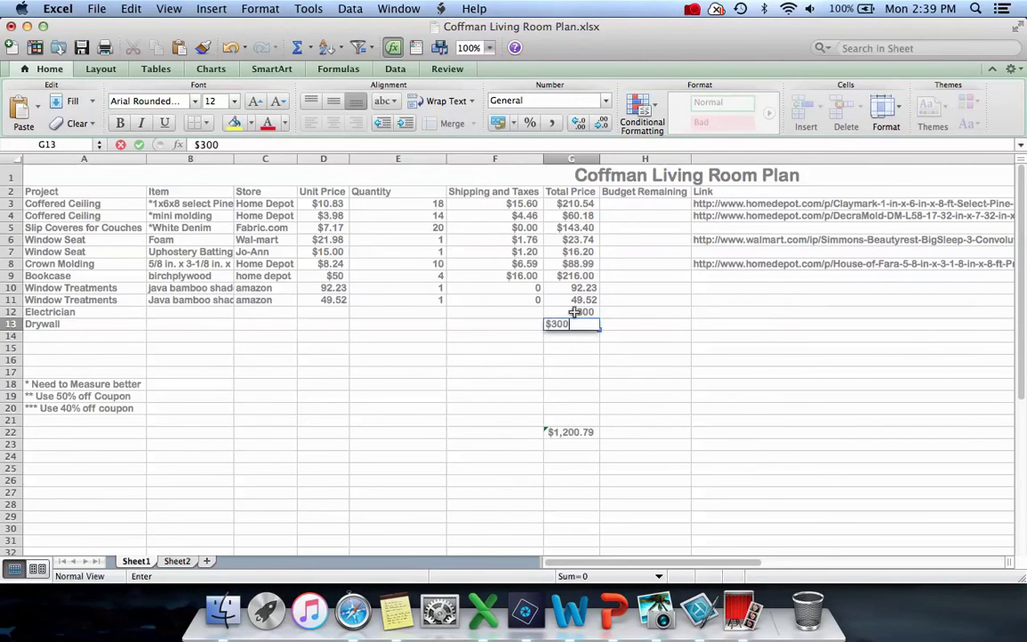
{"action": "key", "text": "Return"}
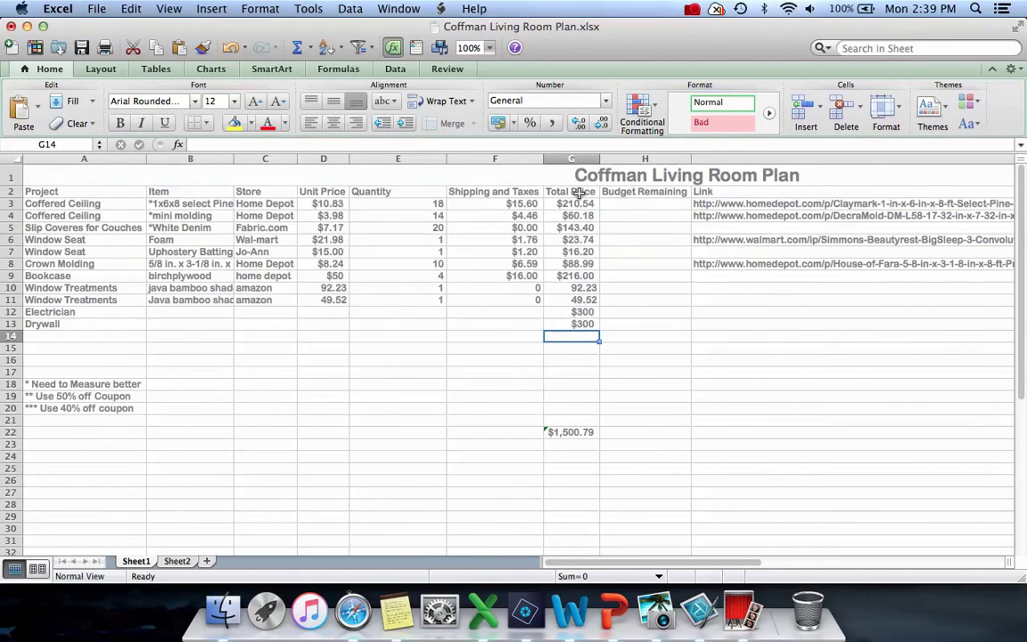
- Add a Rug project in A14 with store Rugsusa.com moved into C14
{"action": "left_click", "coordinate": [108, 339]}
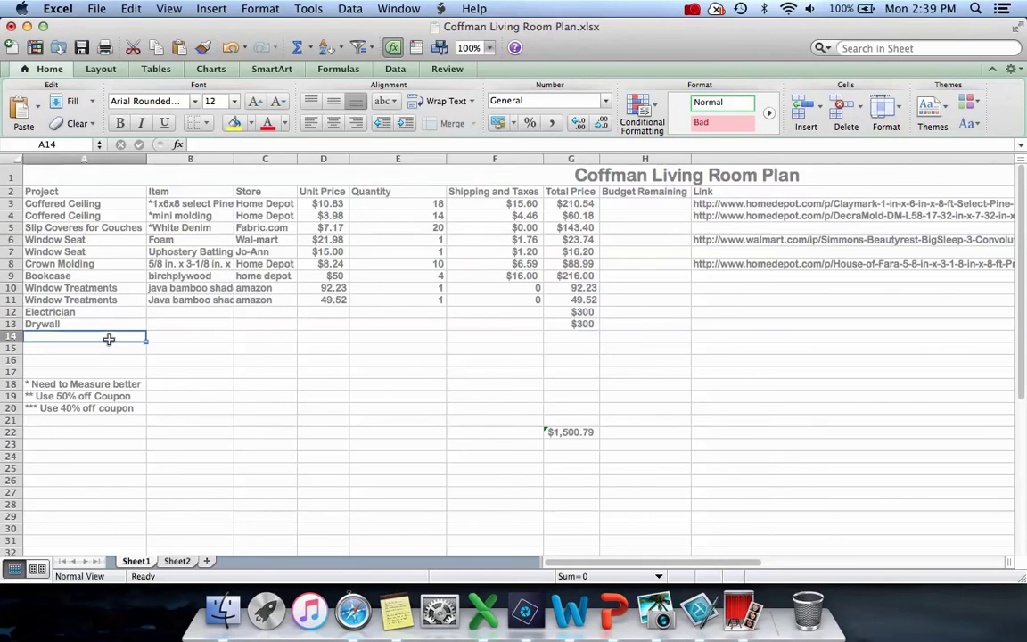
{"action": "type", "text": "Rug"}
{"action": "key", "text": "Tab"}
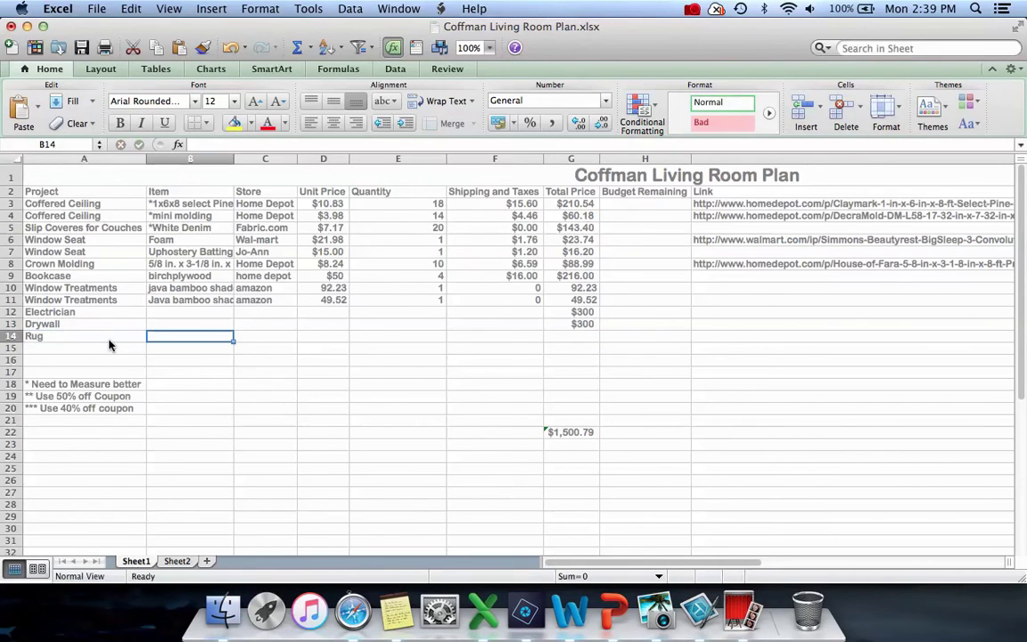
{"action": "type", "text": "Rugsus"}
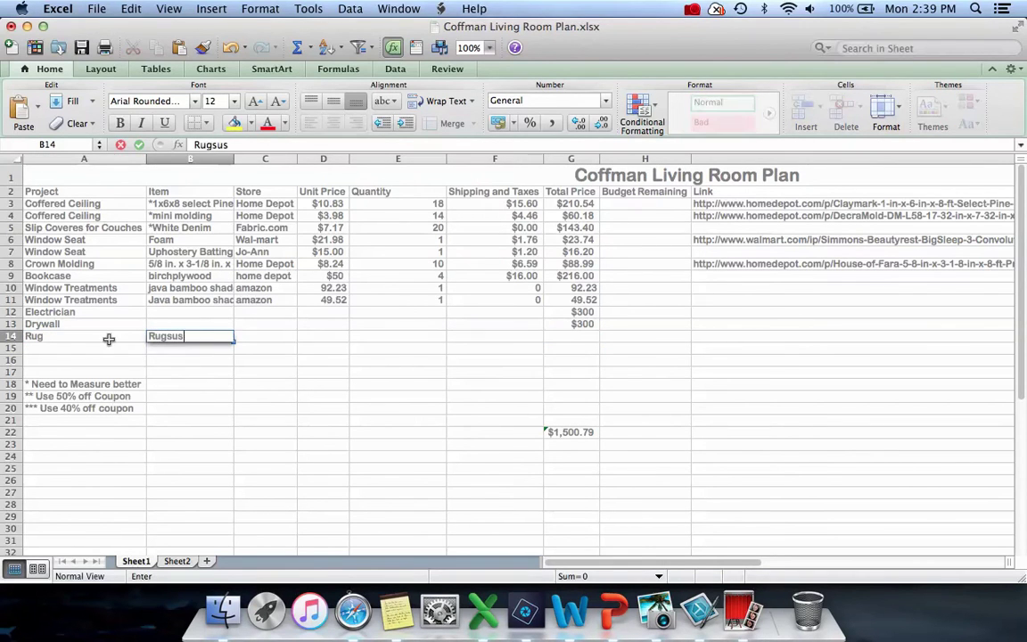
{"action": "type", "text": "a.com"}
{"action": "key", "text": "Tab"}
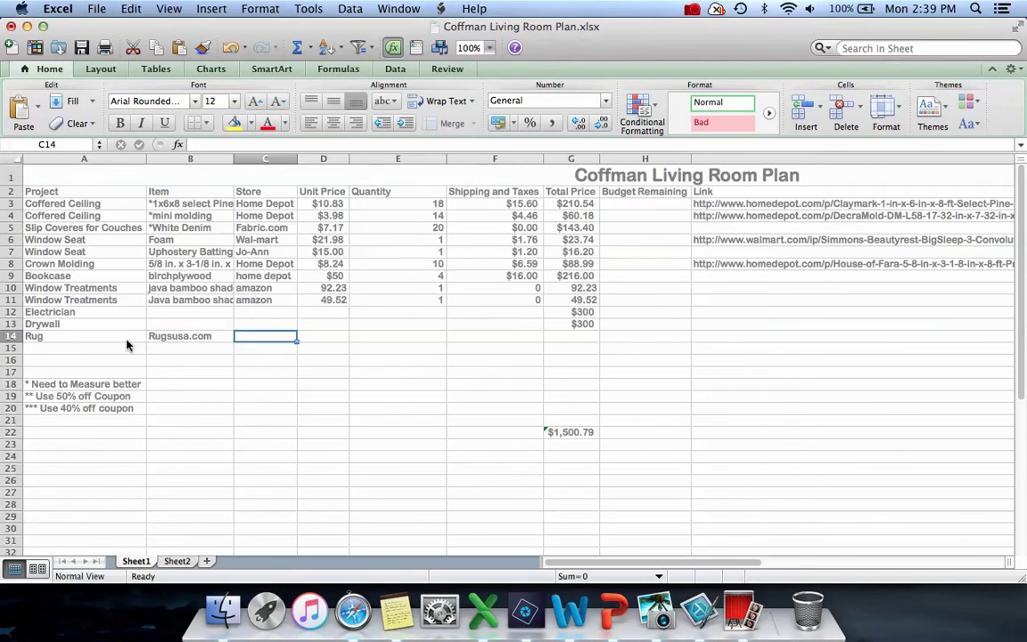
{"action": "left_click", "coordinate": [149, 337]}
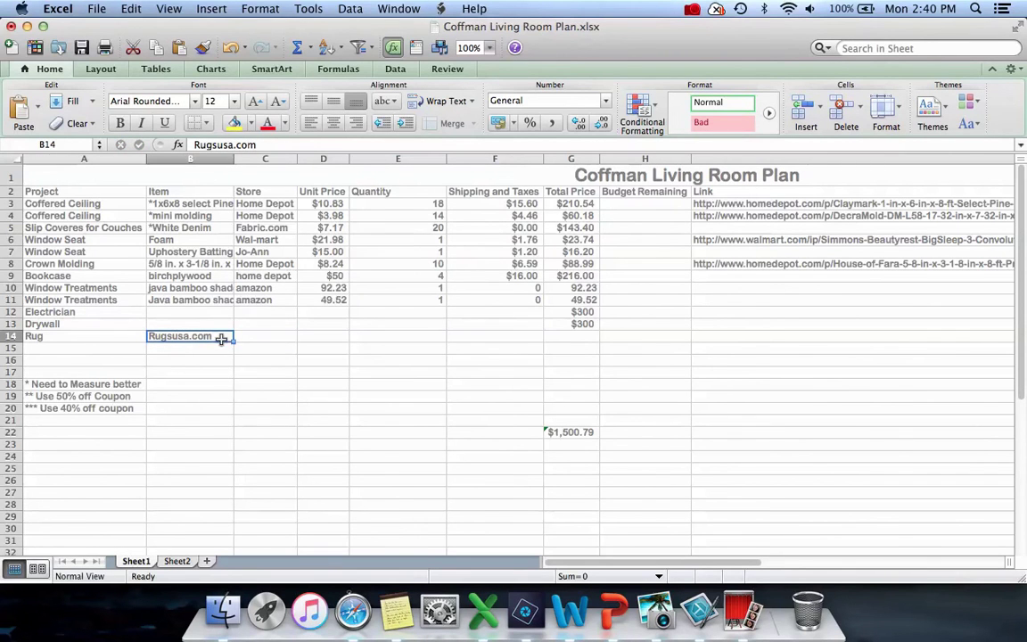
{"action": "left_click", "coordinate": [206, 360]}
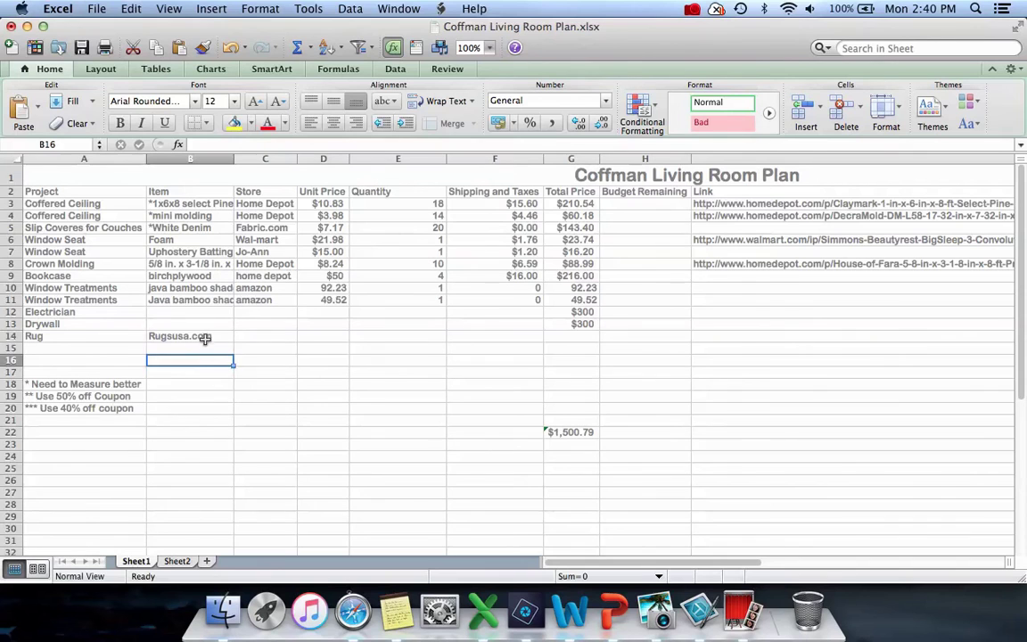
{"action": "left_click", "coordinate": [205, 338]}
{"action": "left_click_drag", "start_coordinate": [205, 338], "coordinate": [268, 338]}
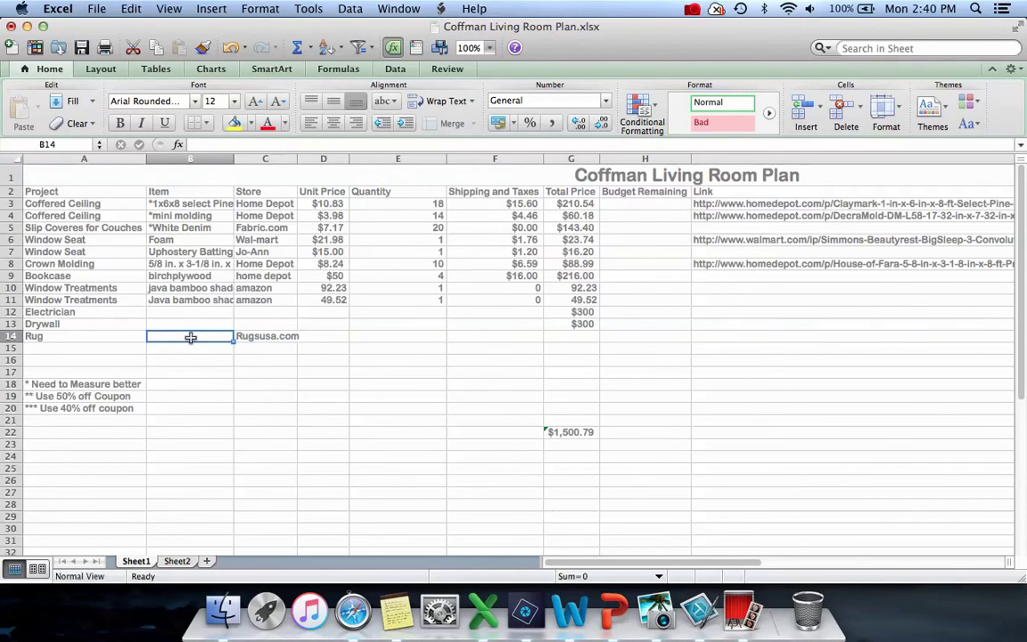
- Enter the rug's item 9x13, unit price $400.0, and 0 shipping
{"action": "type", "text": "9x13"}
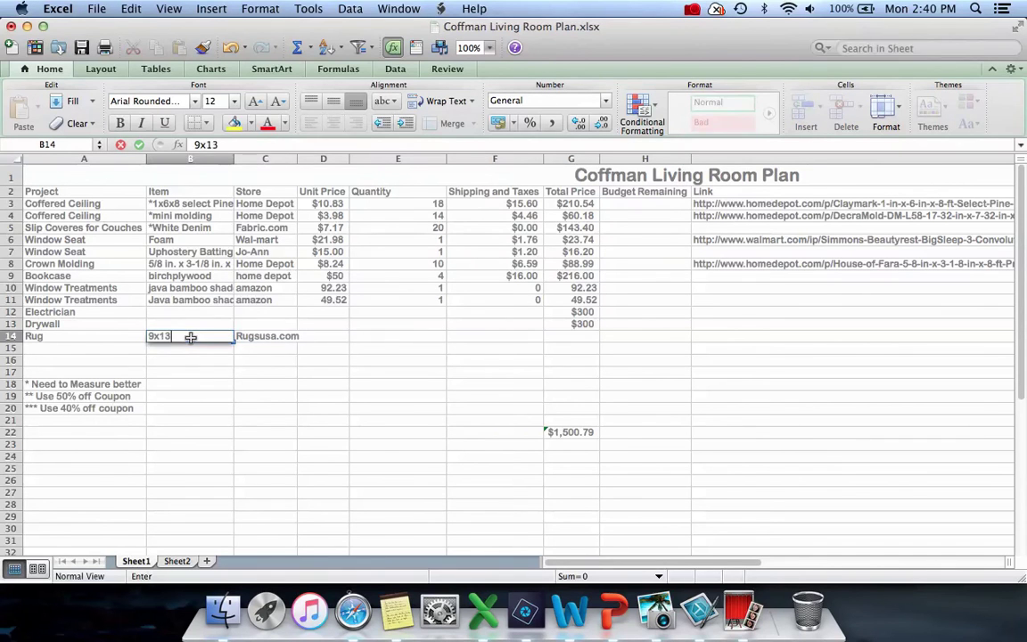
{"action": "key", "text": "Tab"}
{"action": "key", "text": "Tab"}
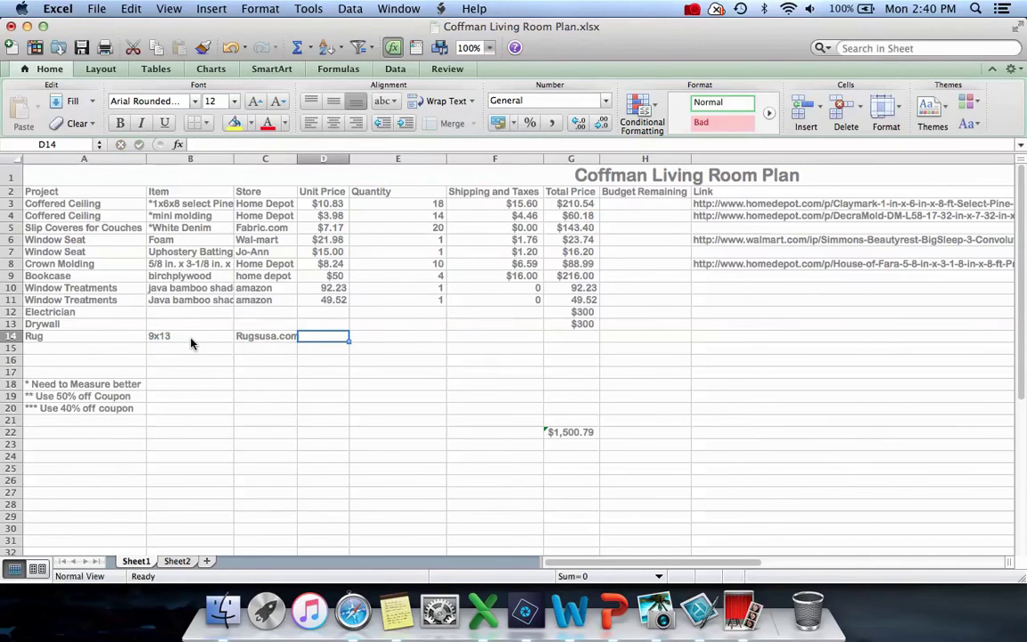
{"action": "type", "text": "$400"}
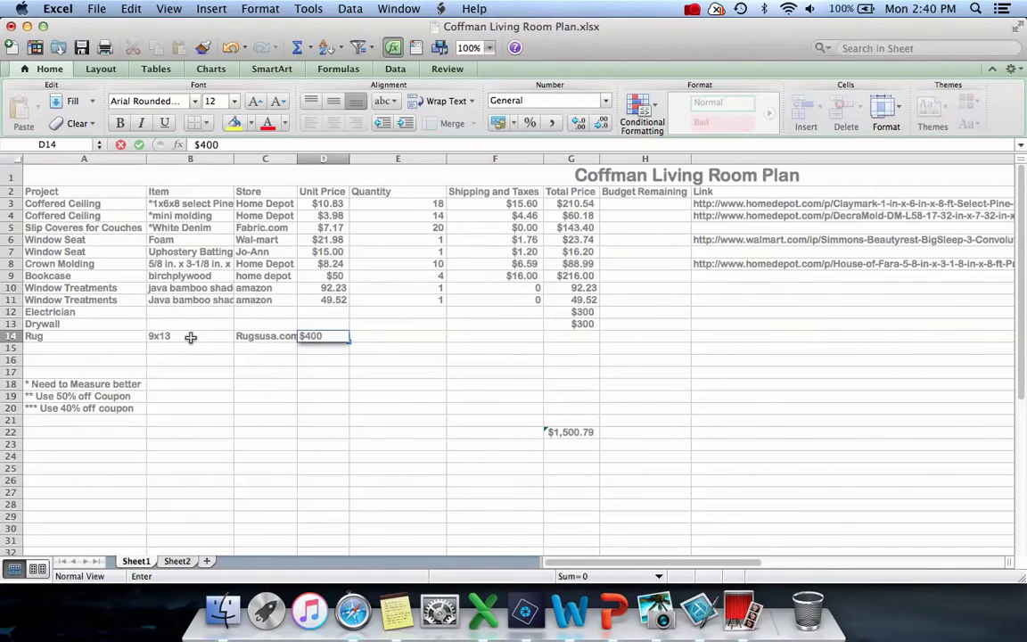
{"action": "type", "text": ".0"}
{"action": "key", "text": "Tab"}
{"action": "type", "text": "0"}
{"action": "key", "text": "Tab"}
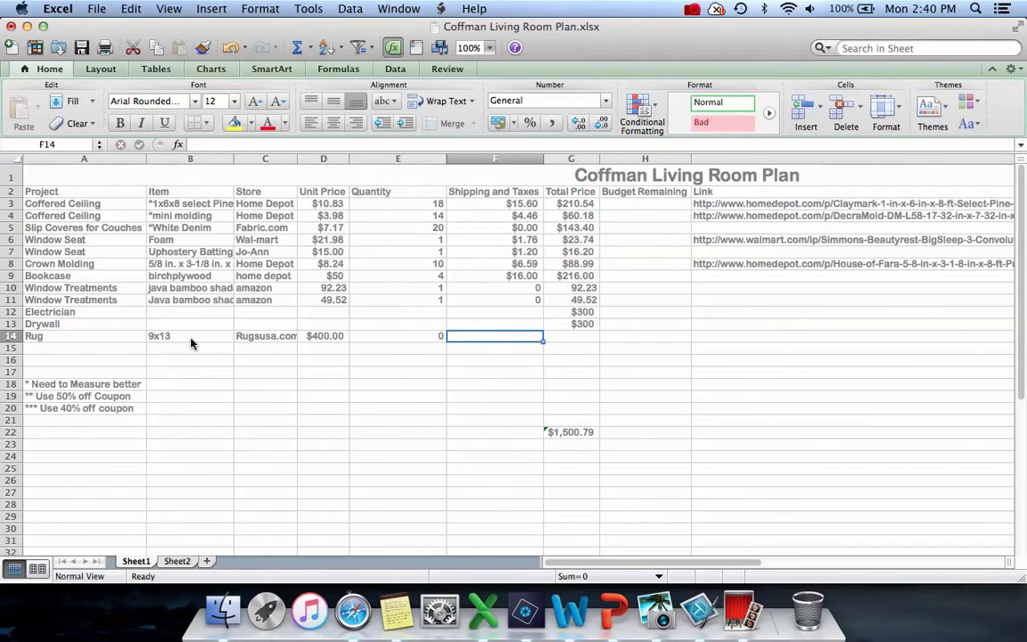
{"action": "type", "text": "0"}
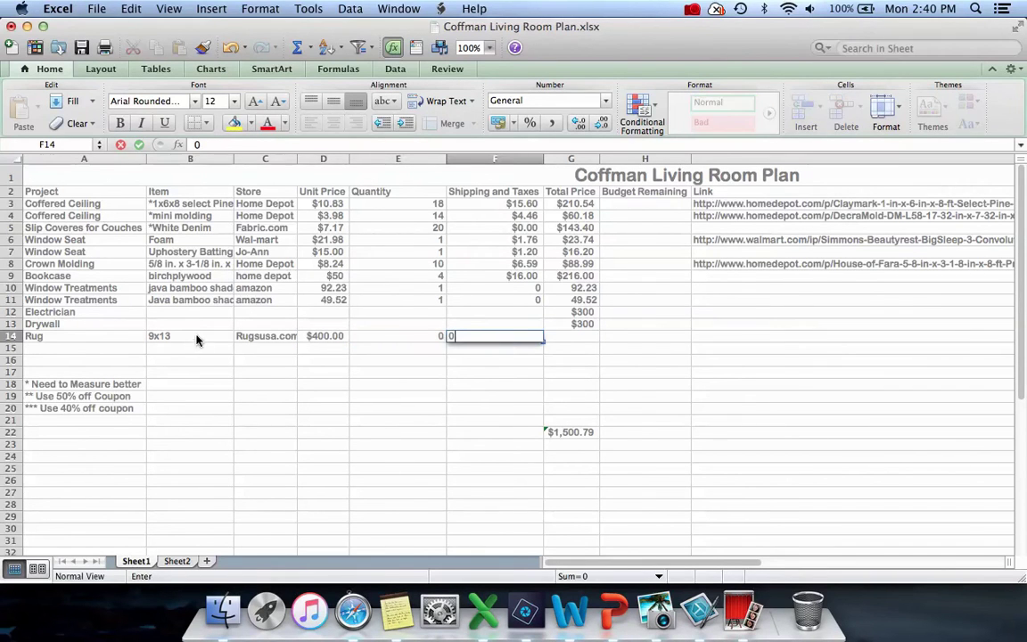
- Set the rug's quantity to 1 and its total to =D14, giving $400.00
{"action": "left_click", "coordinate": [370, 334]}
{"action": "type", "text": "1"}
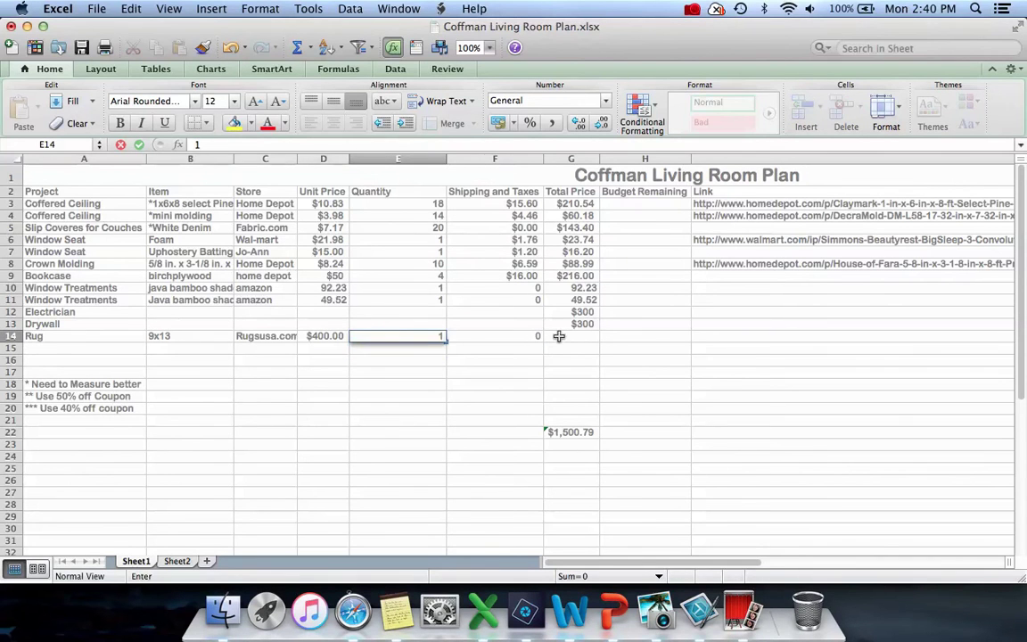
{"action": "left_click", "coordinate": [563, 340]}
{"action": "type", "text": "="}
{"action": "left_click", "coordinate": [328, 338]}
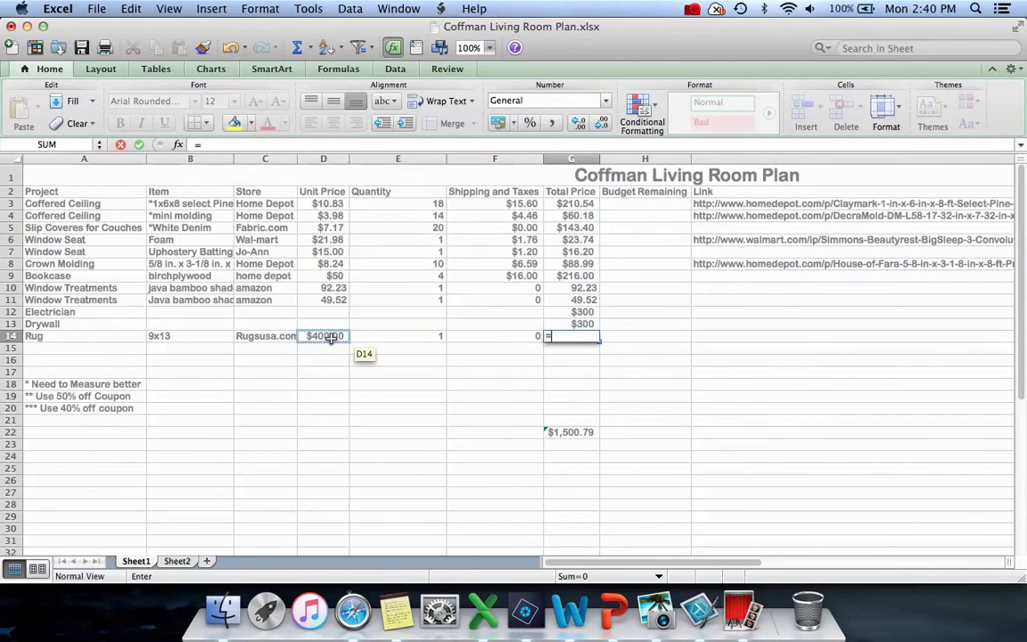
{"action": "key", "text": "Return"}
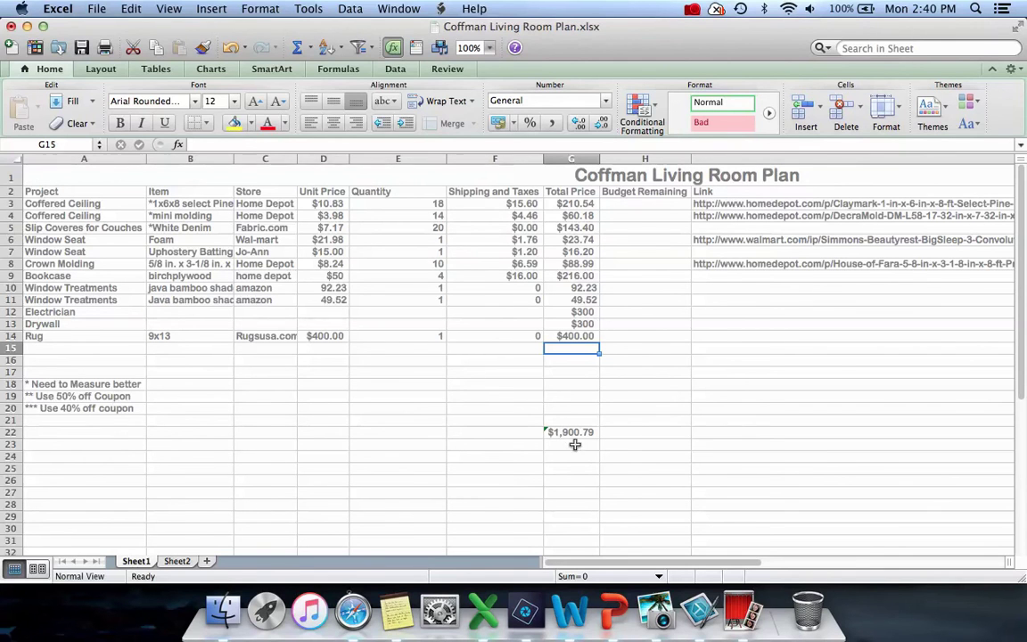
{"action": "left_click", "coordinate": [571, 432]}
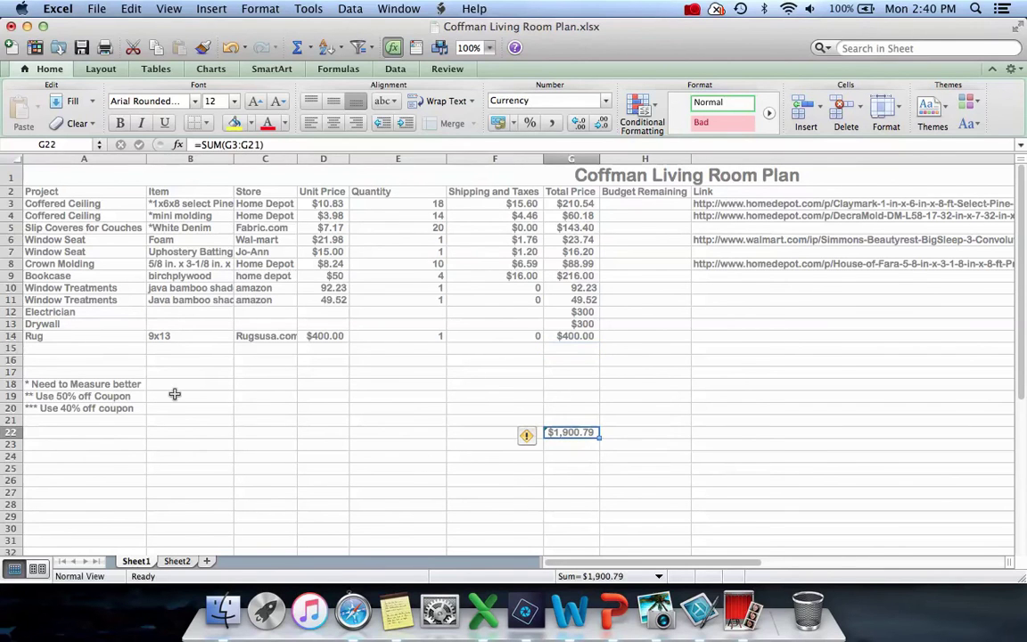
{"action": "left_click", "coordinate": [596, 336]}
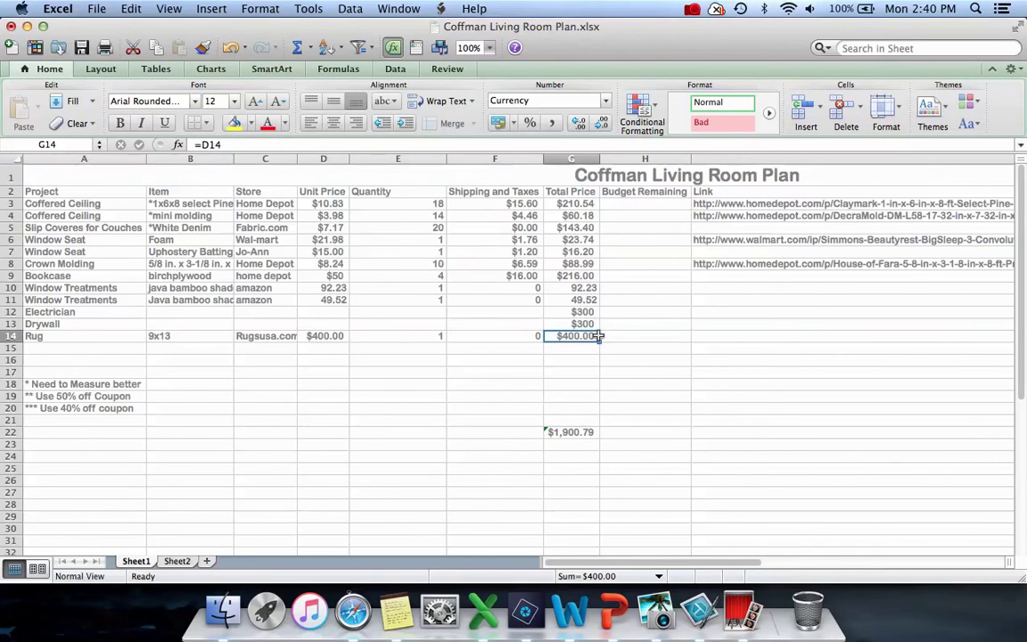
{"action": "left_click", "coordinate": [584, 204]}
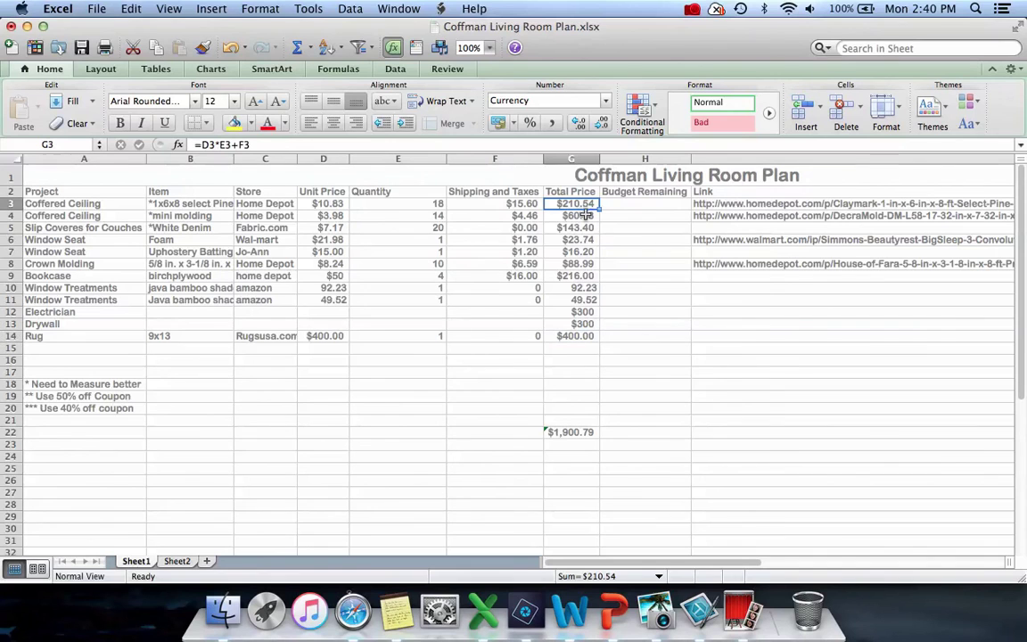
{"action": "left_click", "coordinate": [585, 216]}
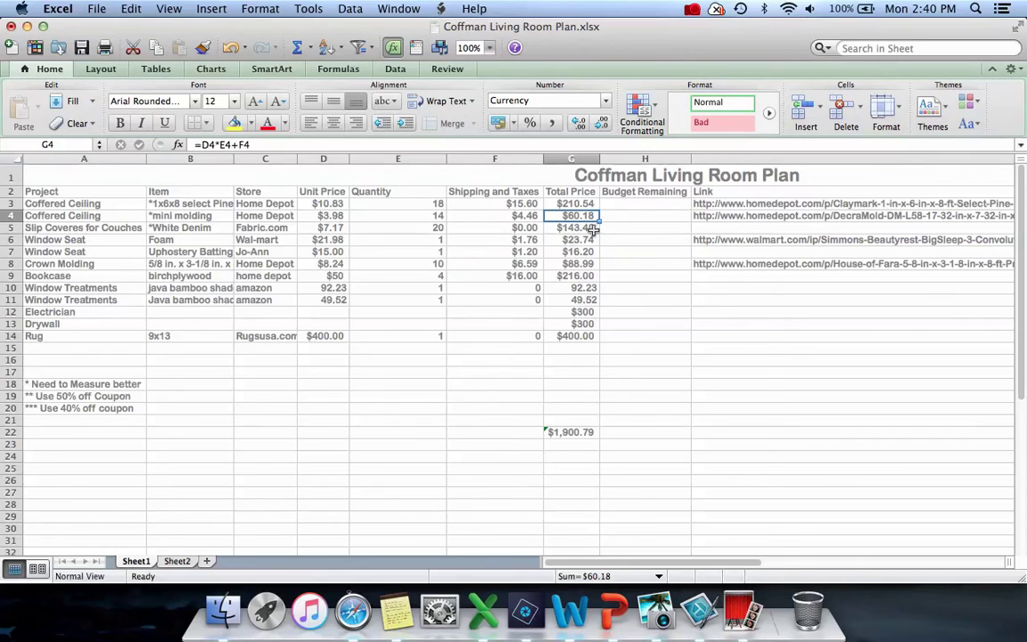
- Enter Hardwood Installation as the project name in A15
{"action": "left_click", "coordinate": [67, 347]}
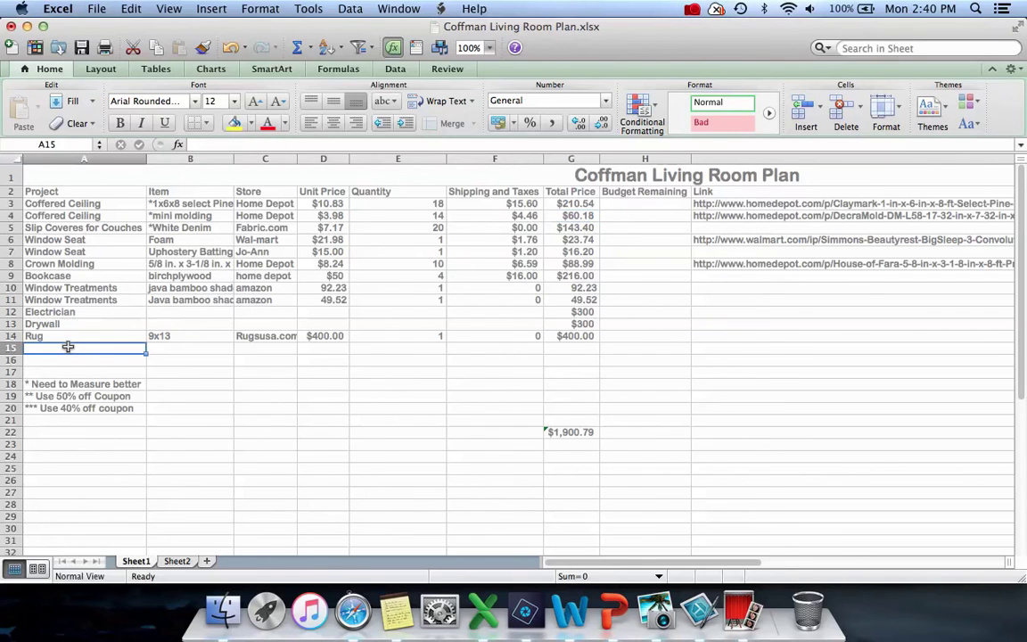
{"action": "type", "text": "Hardwood"}
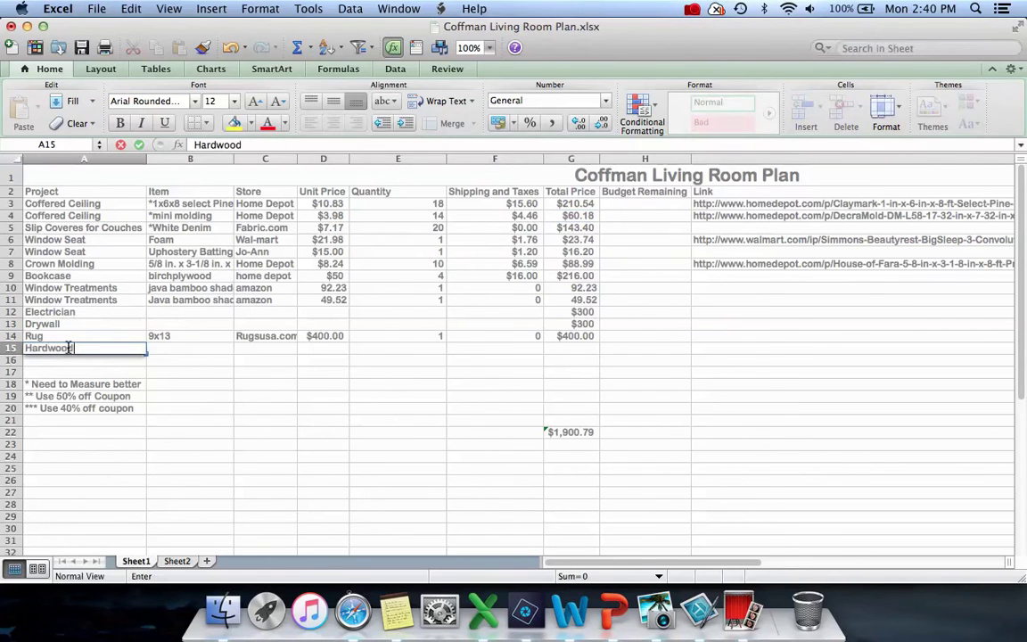
{"action": "key", "text": "Tab"}
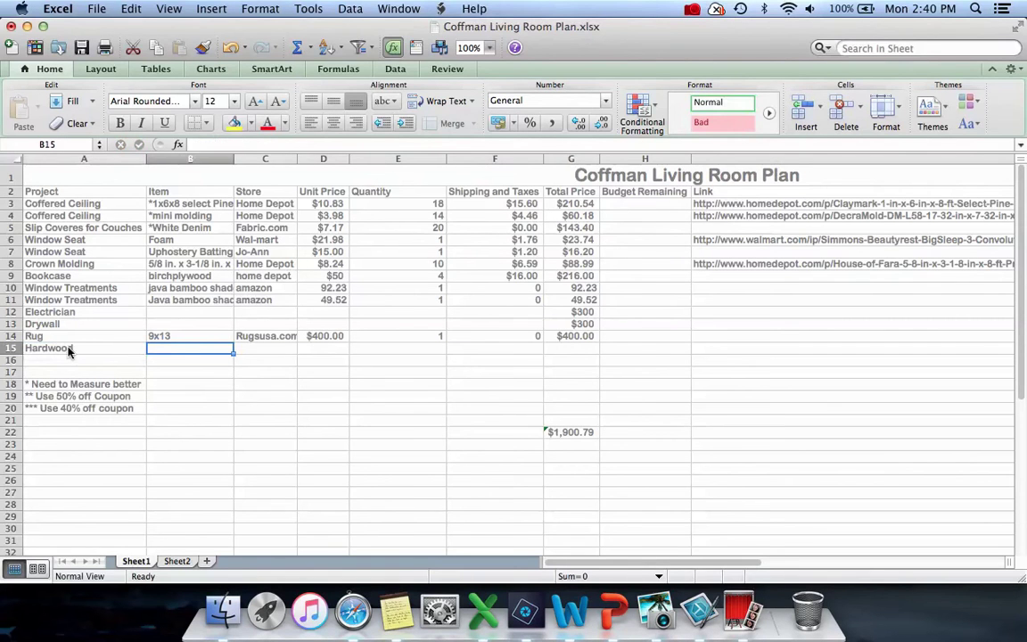
{"action": "left_click", "coordinate": [68, 348]}
{"action": "left_click", "coordinate": [279, 145]}
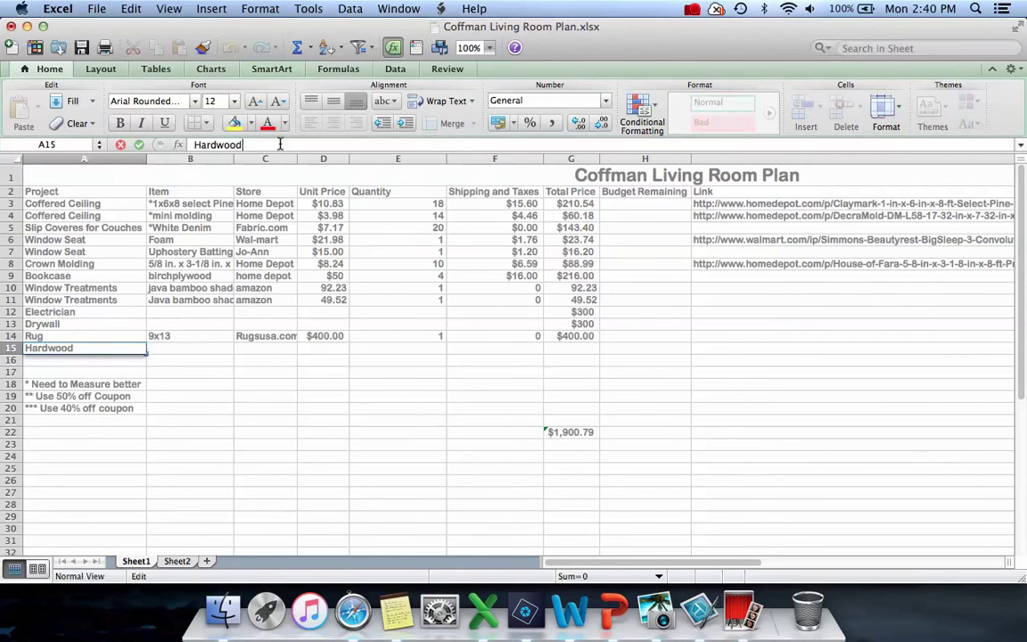
{"action": "type", "text": "Installation"}
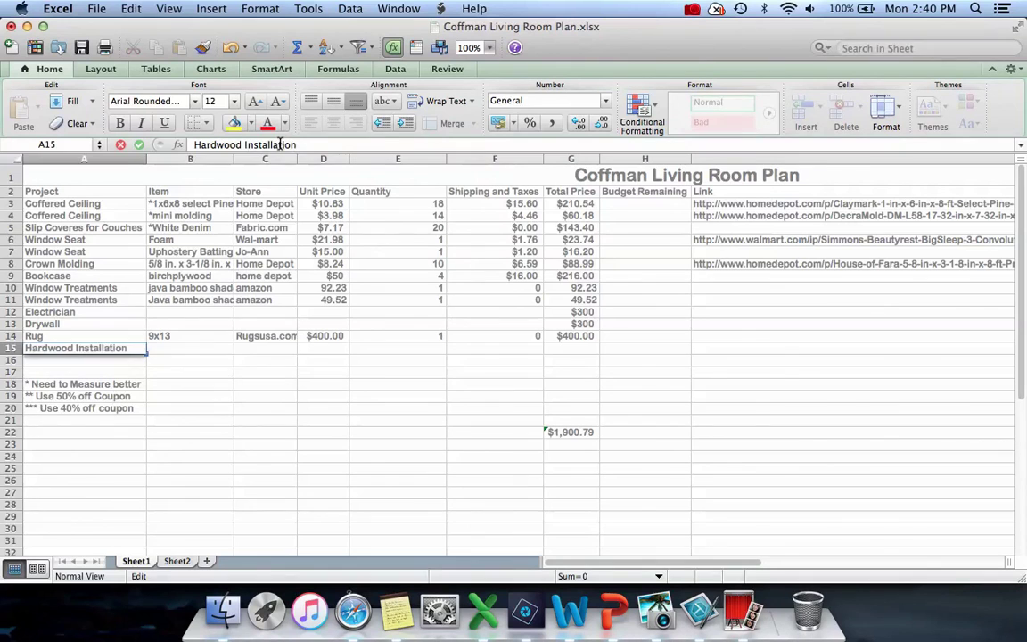
{"action": "key", "text": "Tab"}
{"action": "key", "text": "Tab"}
- Give Hardwood Installation a $600 Total Price in G15
{"action": "left_click", "coordinate": [559, 346]}
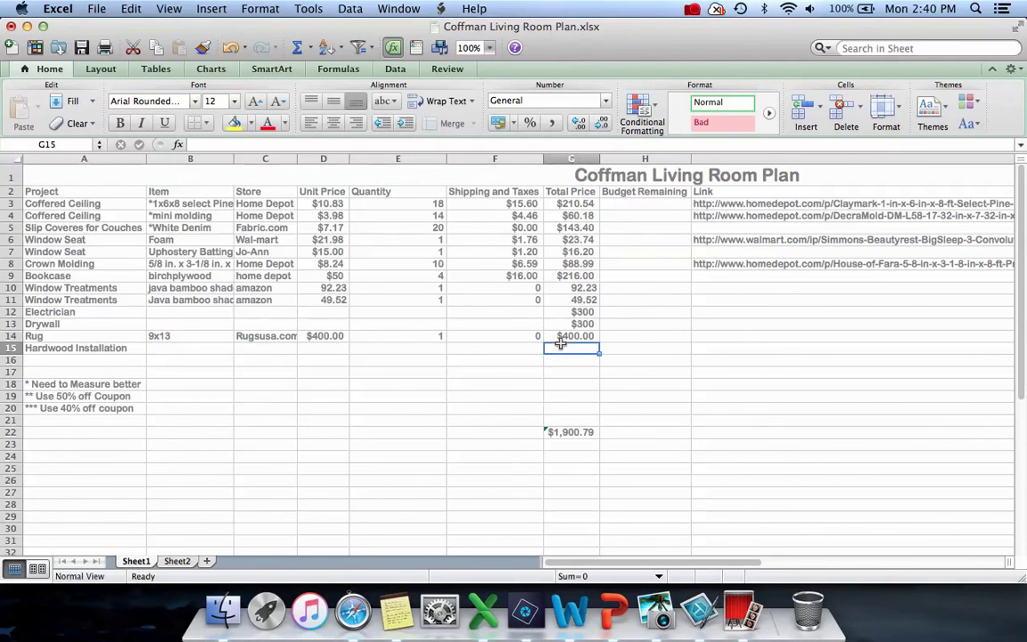
{"action": "type", "text": "$600"}
{"action": "key", "text": "Return"}
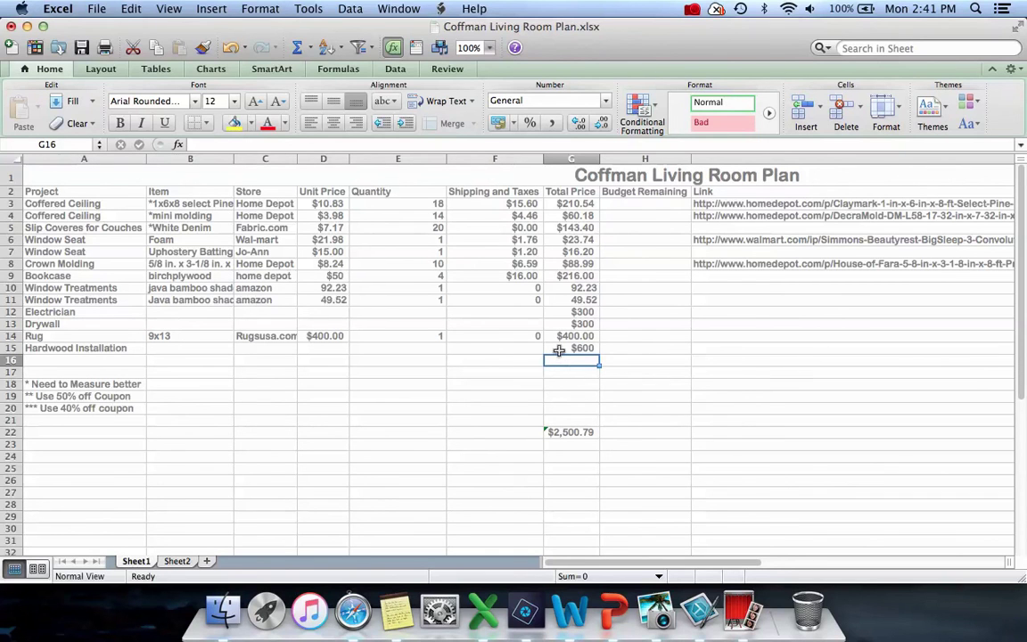
{"action": "left_click", "coordinate": [560, 349]}
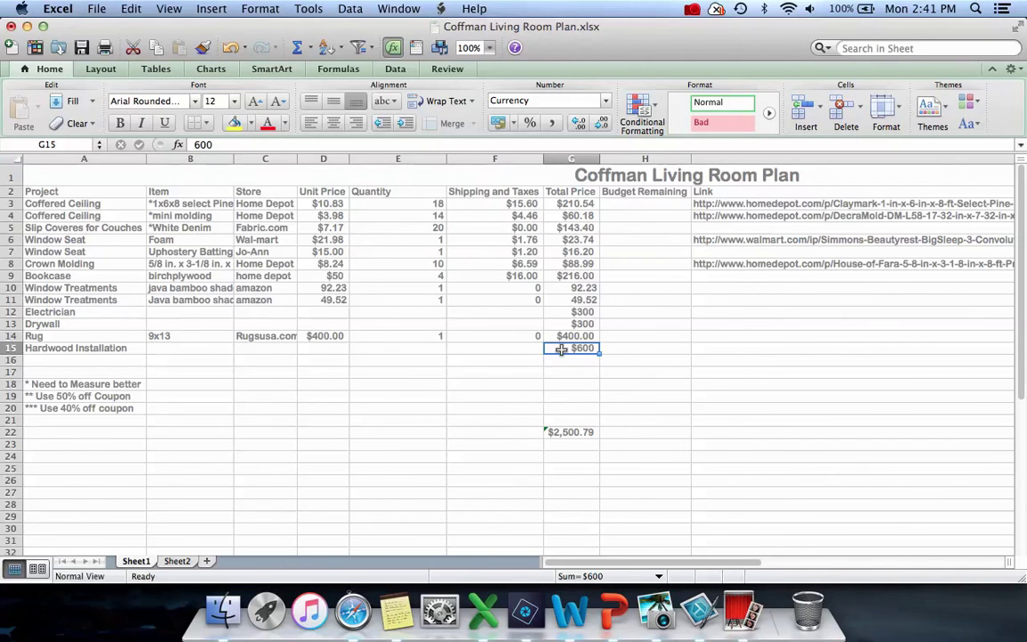
{"action": "left_click", "coordinate": [564, 319]}
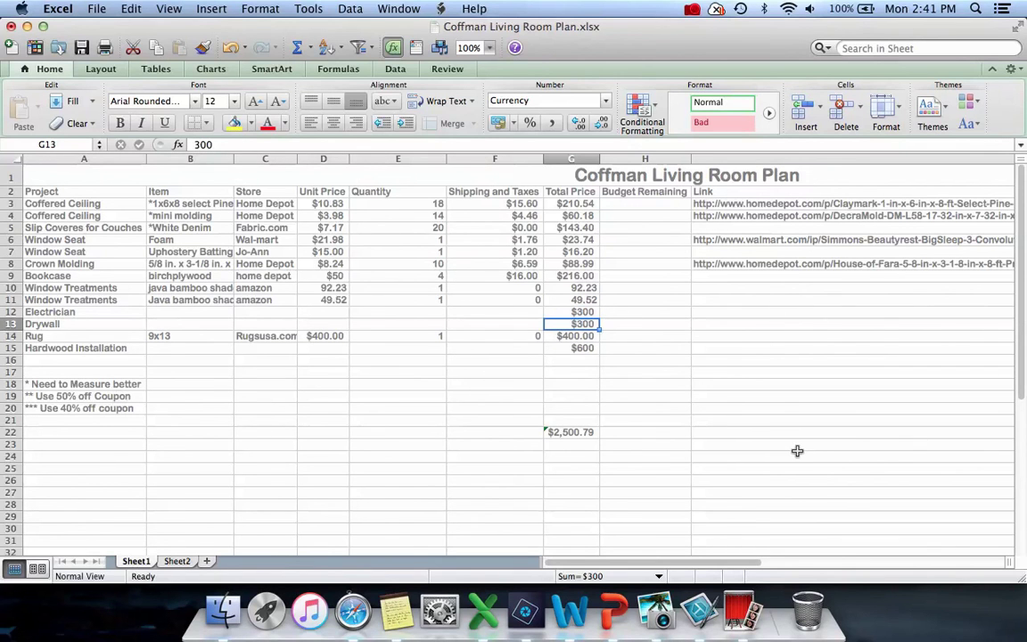
{"action": "left_click", "coordinate": [565, 347]}
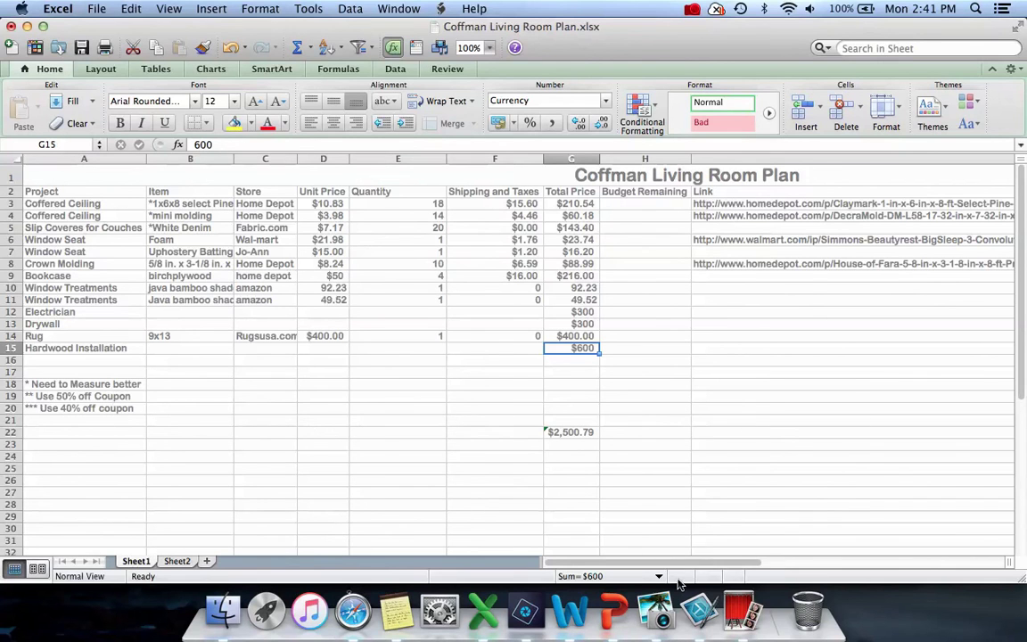
{"action": "left_click", "coordinate": [564, 432]}
{"action": "left_click", "coordinate": [769, 273]}
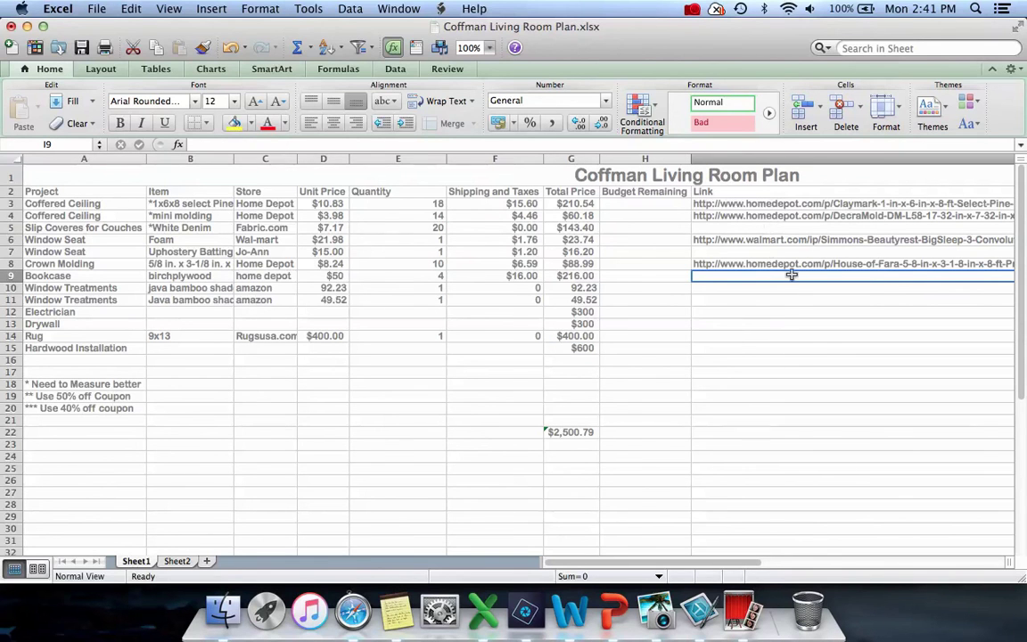
{"action": "left_click", "coordinate": [798, 226]}
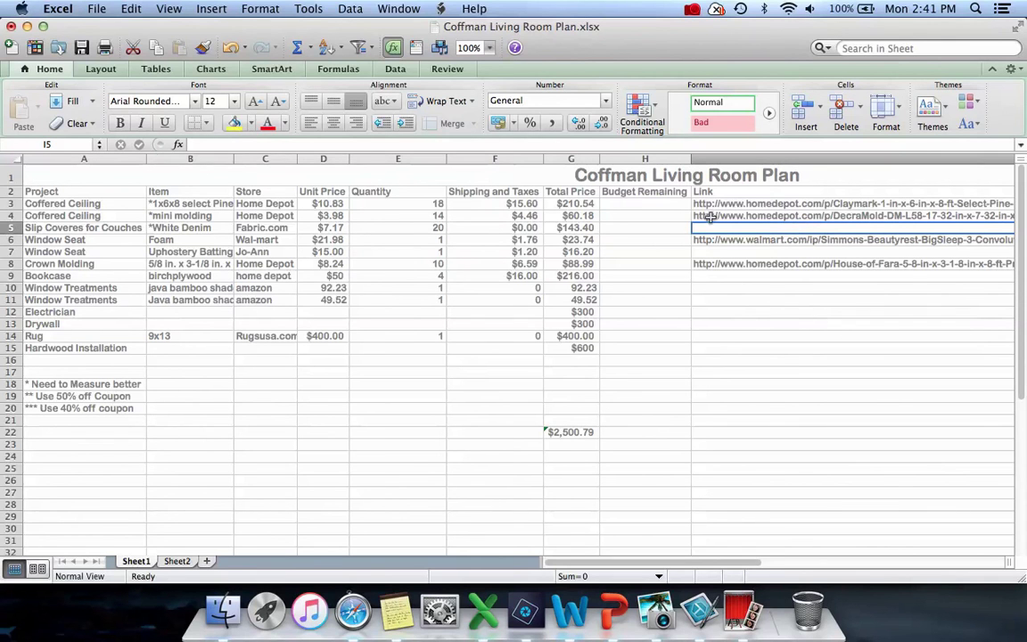
{"action": "left_click", "coordinate": [666, 203]}
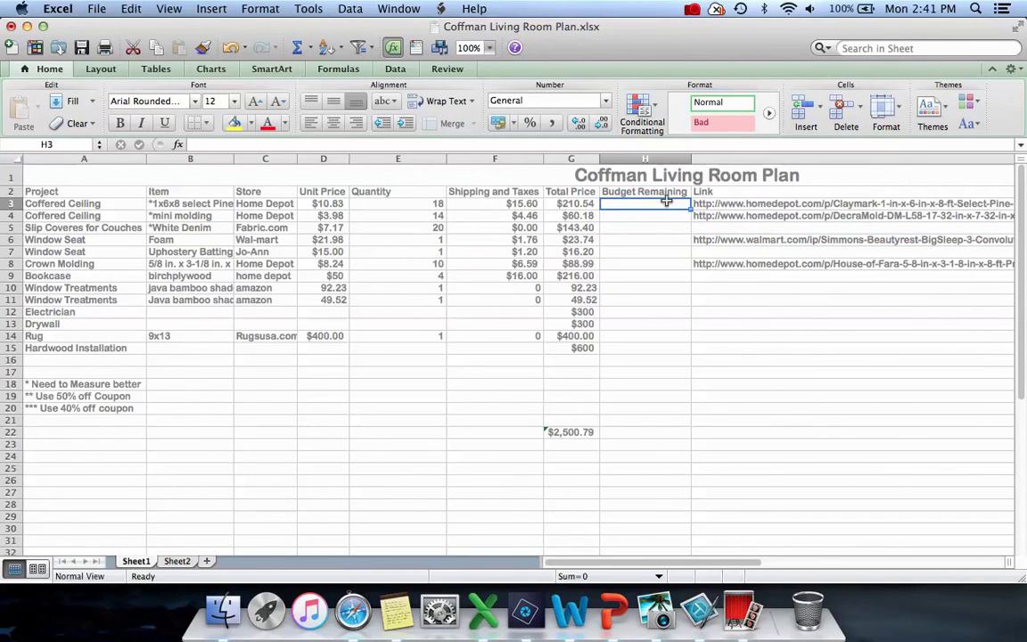
- Enter =5000-G3 in H3, accepting Excel's correction, giving $4,789.46 remaining
{"action": "type", "text": "$5,"}
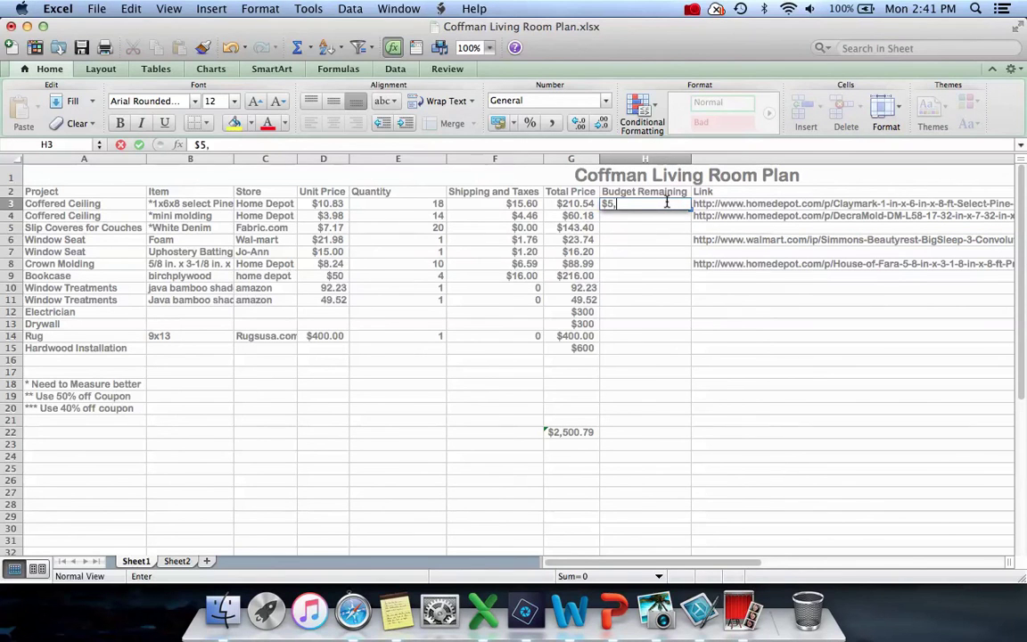
{"action": "type", "text": "000-"}
{"action": "left_click", "coordinate": [575, 203]}
{"action": "key", "text": "Down"}
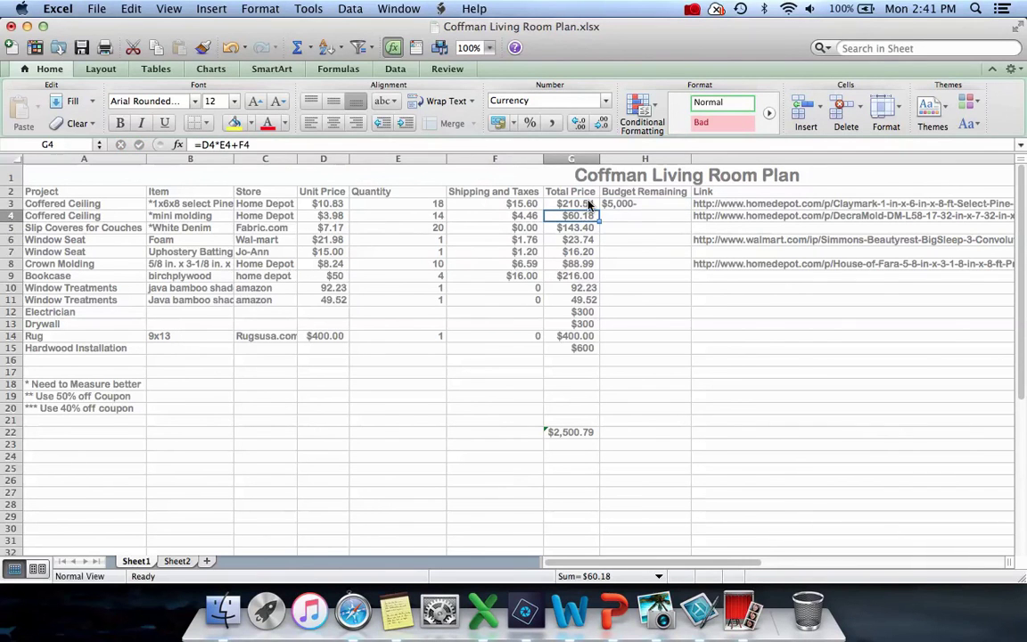
{"action": "left_click", "coordinate": [639, 204]}
{"action": "type", "text": "="}
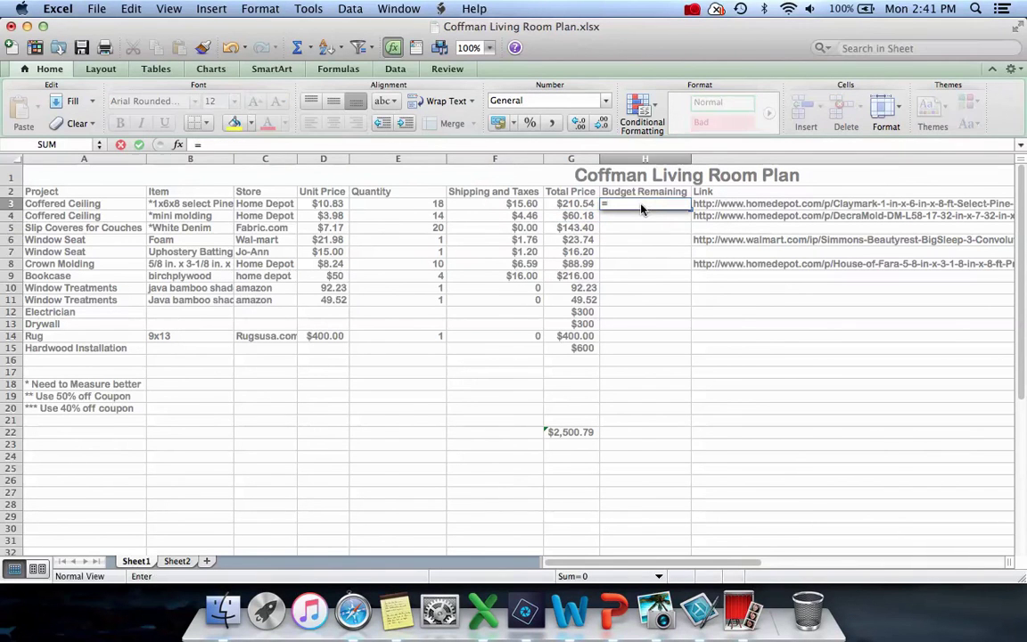
{"action": "type", "text": "$5,000-"}
{"action": "left_click", "coordinate": [580, 205]}
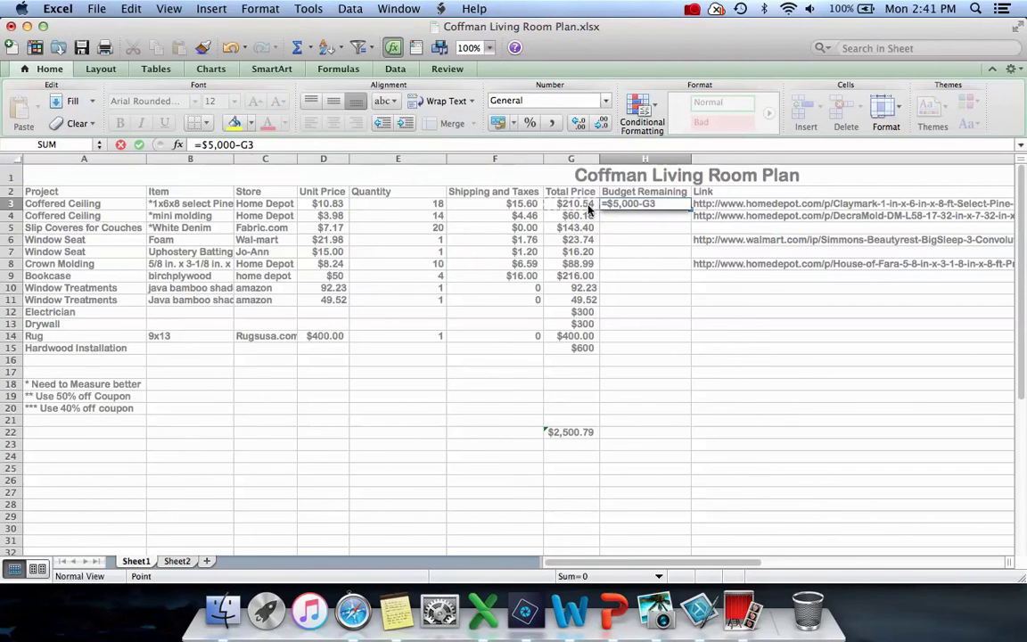
{"action": "key", "text": "Return"}
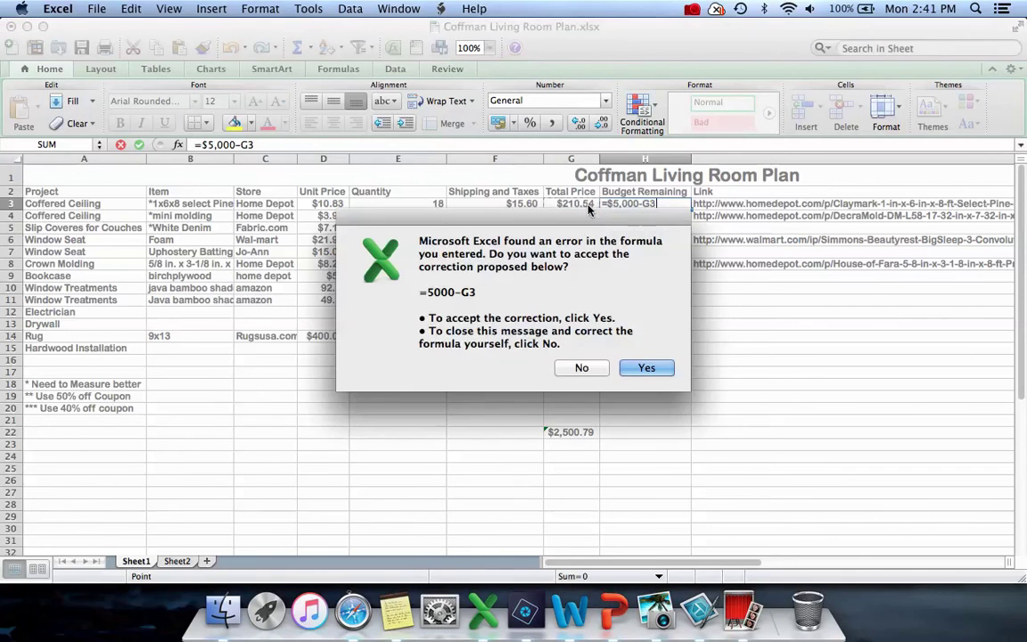
{"action": "left_click", "coordinate": [646, 369]}
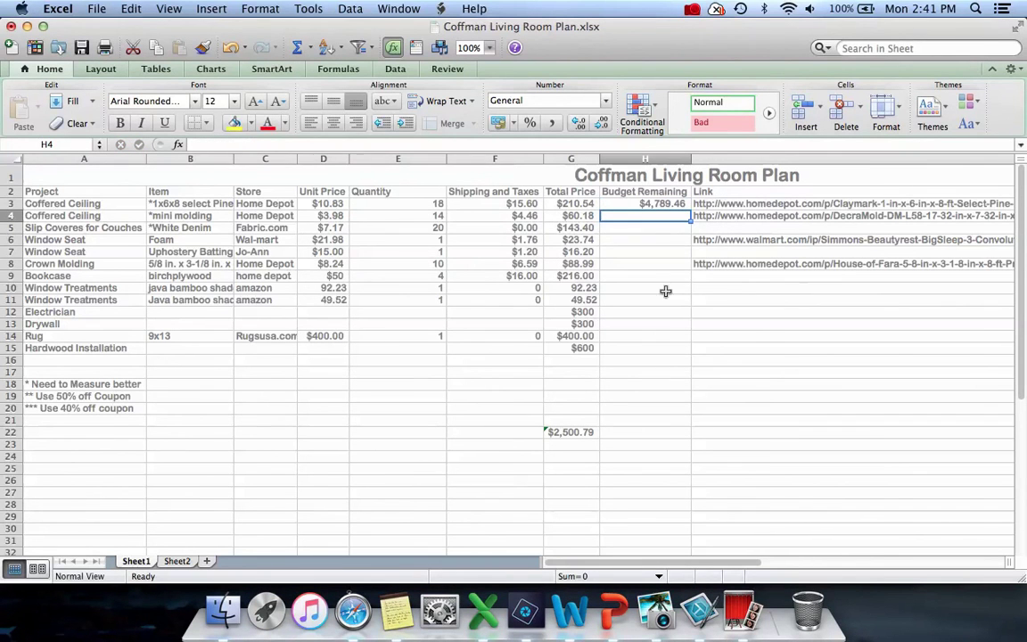
- Enter =H3-G4 in H4 so the remaining budget reads $4,729.29
{"action": "type", "text": "="}
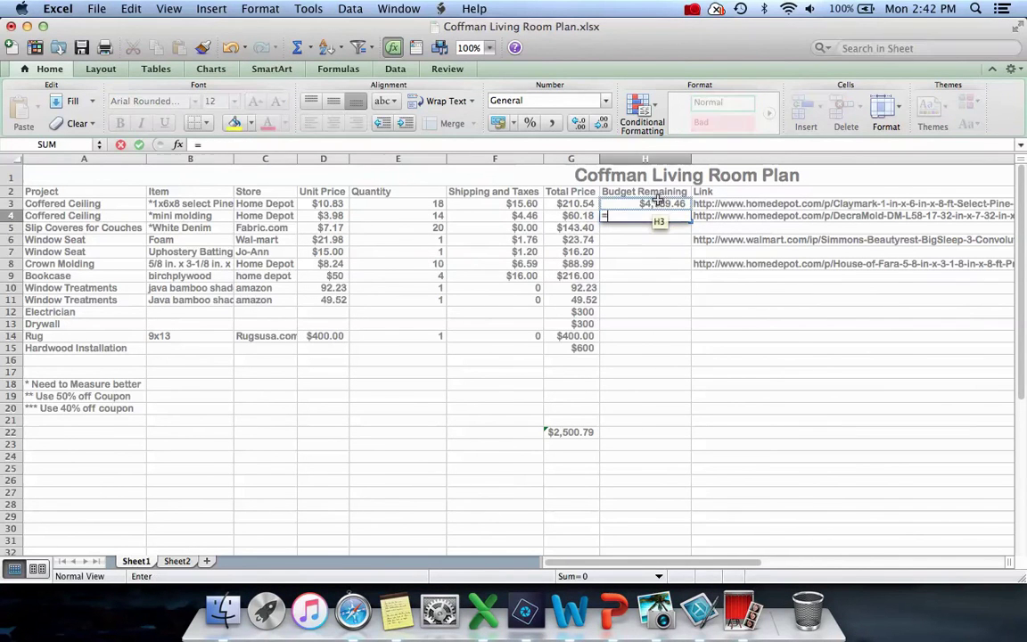
{"action": "left_click", "coordinate": [660, 205]}
{"action": "type", "text": "-"}
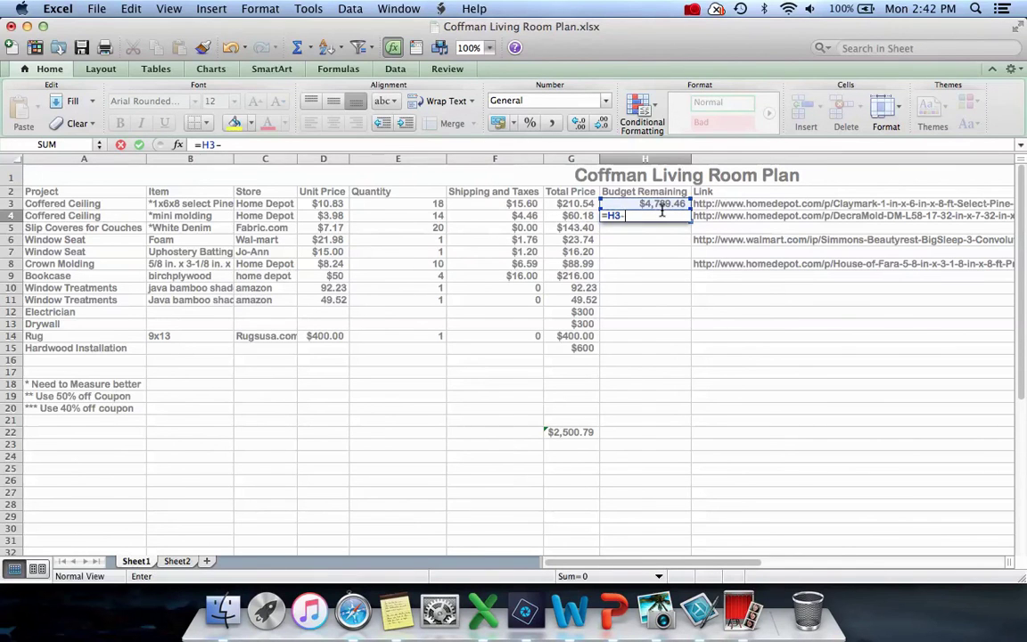
{"action": "left_click", "coordinate": [578, 216]}
{"action": "key", "text": "Return"}
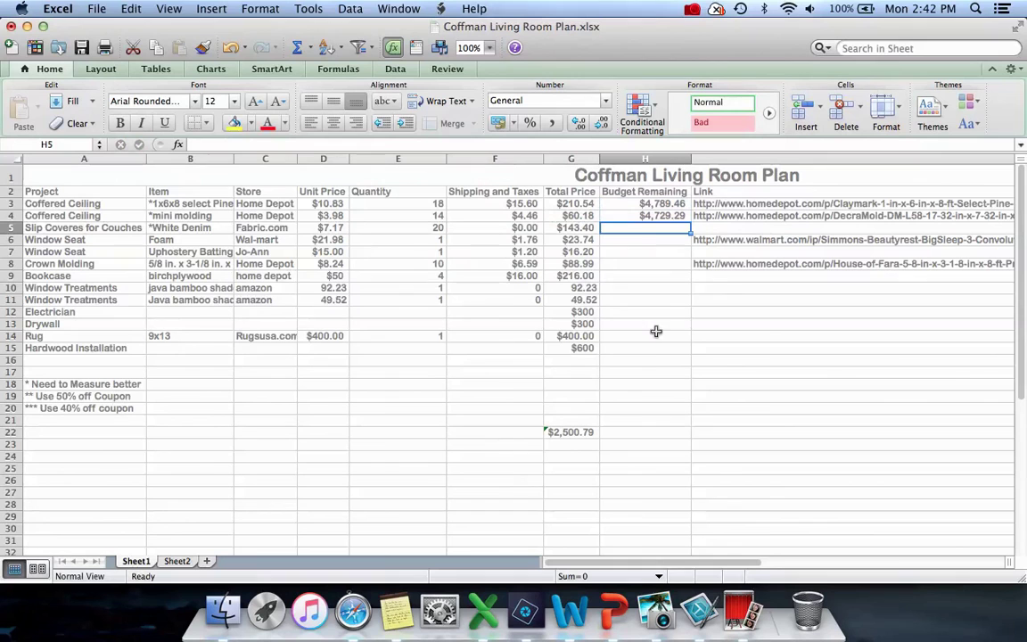
{"action": "left_click", "coordinate": [665, 217]}
- Copy H4's Budget Remaining formula down to H15 ($2,499.21), then bring up Snagit's room capture
{"action": "left_click_drag", "start_coordinate": [691, 221], "coordinate": [693, 350]}
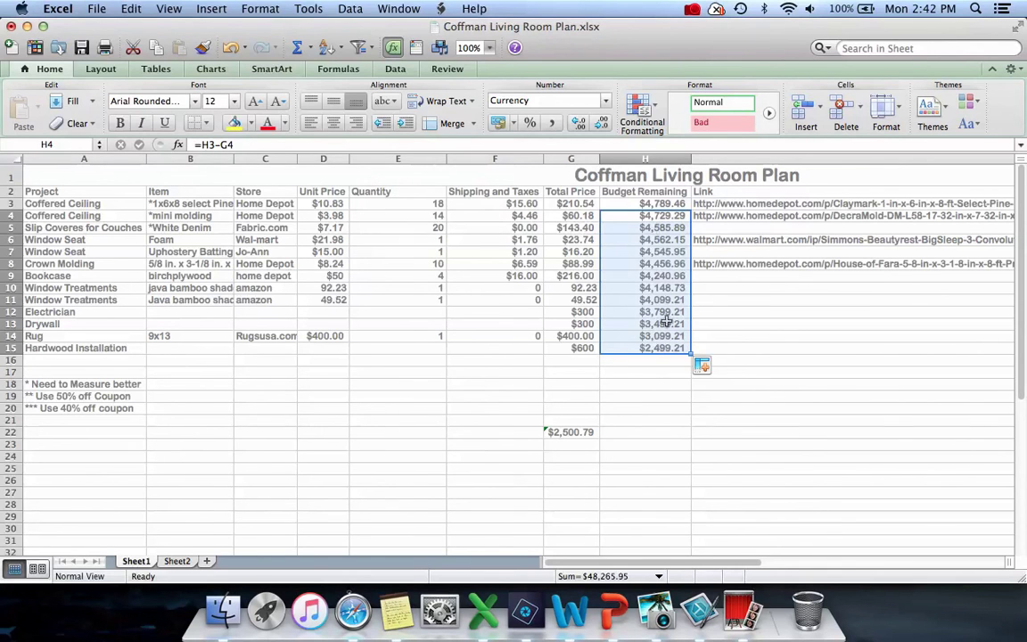
{"action": "left_click", "coordinate": [659, 359]}
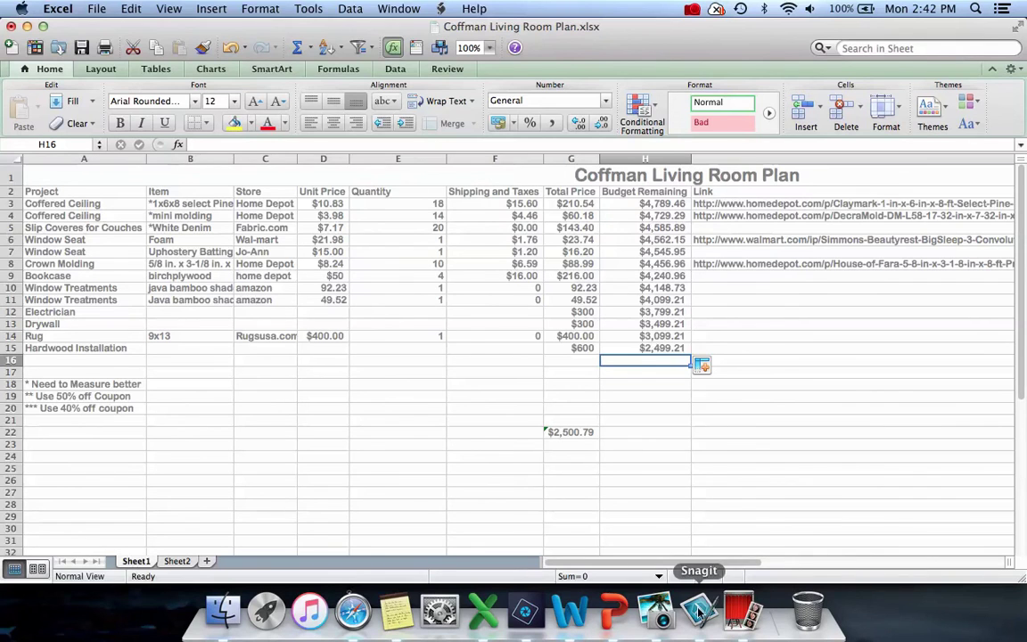
{"action": "left_click", "coordinate": [526, 611]}
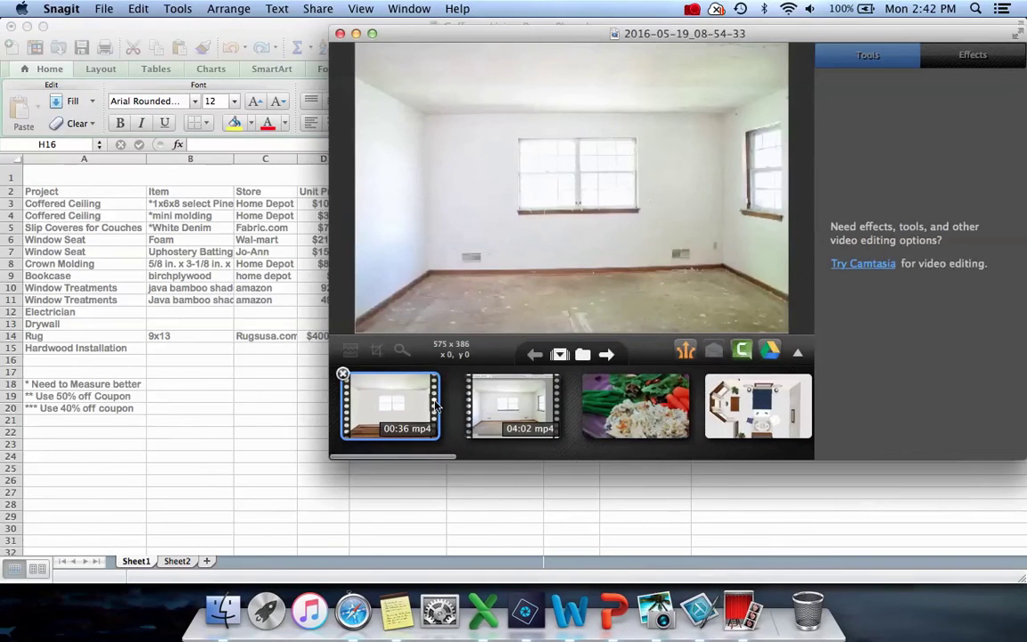